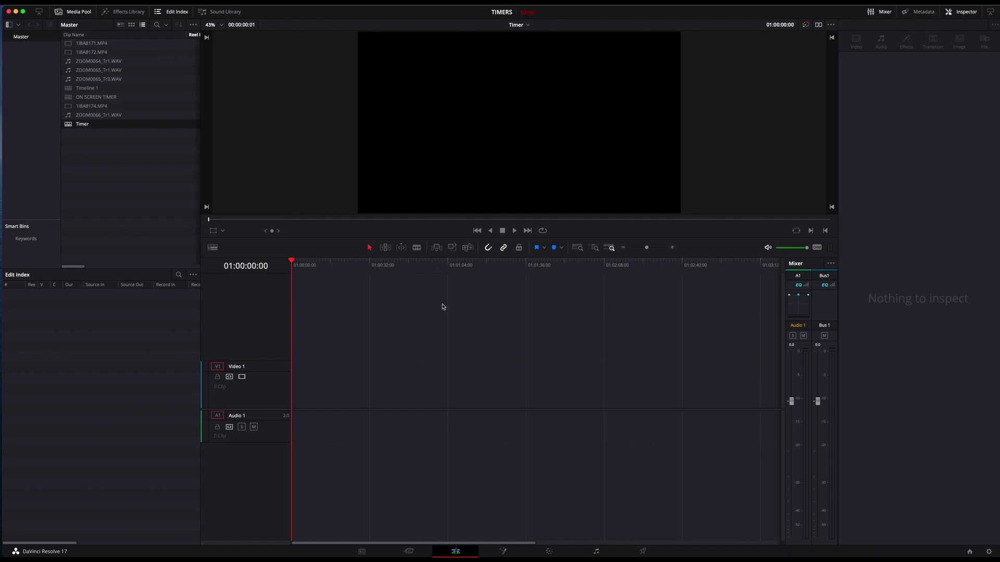
Step: Add a Solid Color generator clip to Video 1 and stretch it to 00:02:41:24
left_click(123, 11)
left_click_drag(103, 182, 305, 407)
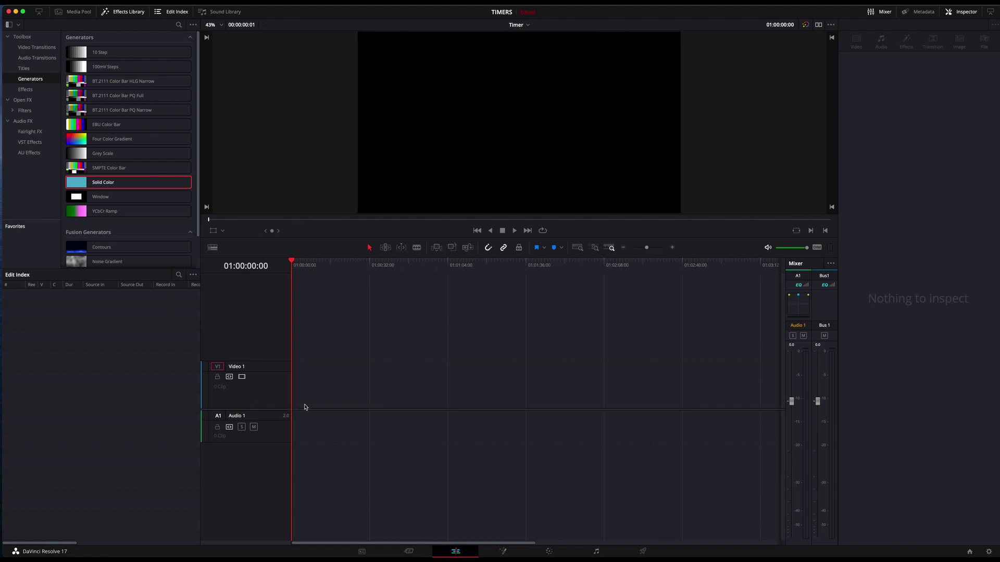
left_click_drag(224, 175, 294, 403)
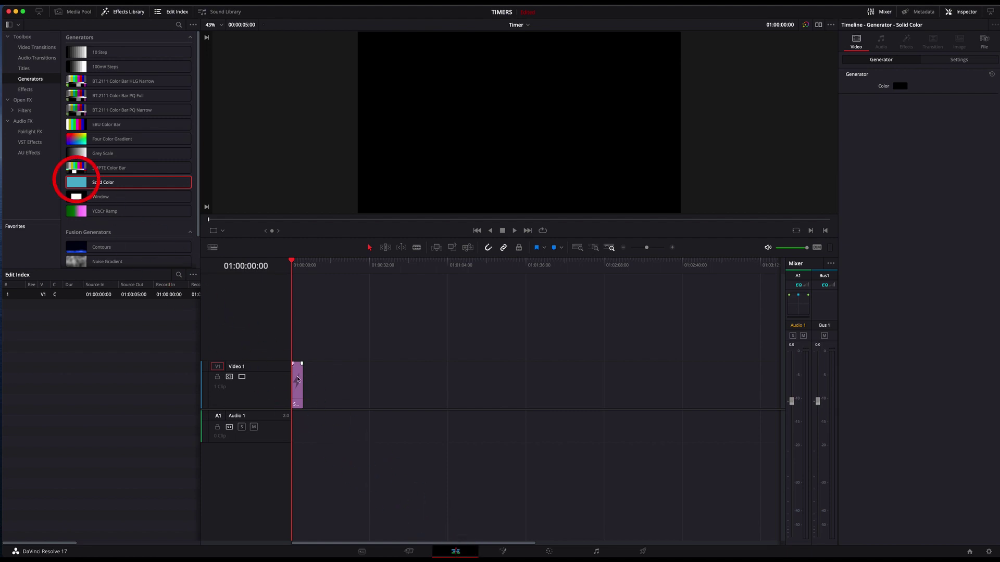
left_click_drag(302, 375, 685, 376)
Step: Set the Solid Color clip's colour to Green in the Inspector and enlarge the viewer
left_click(593, 379)
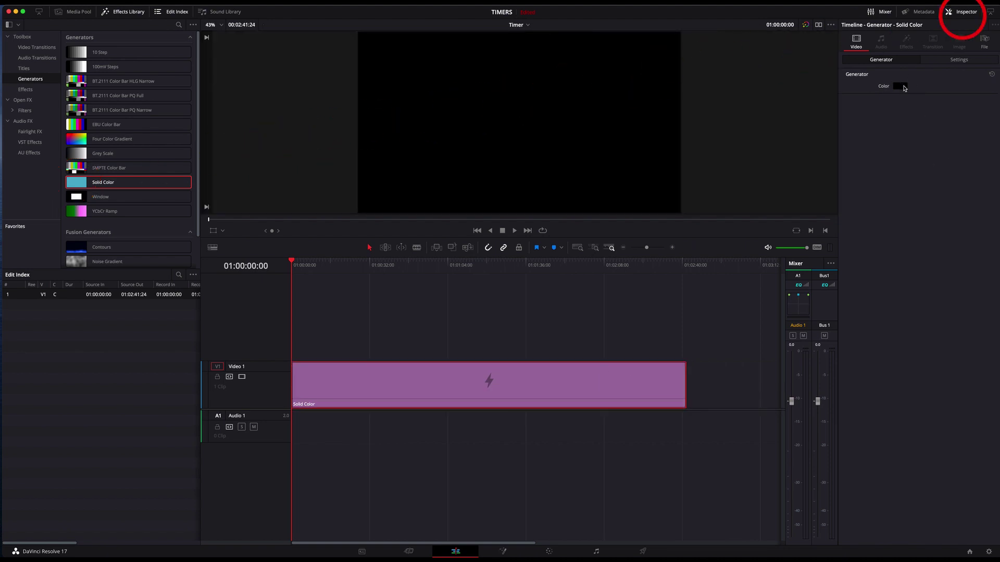
left_click(959, 15)
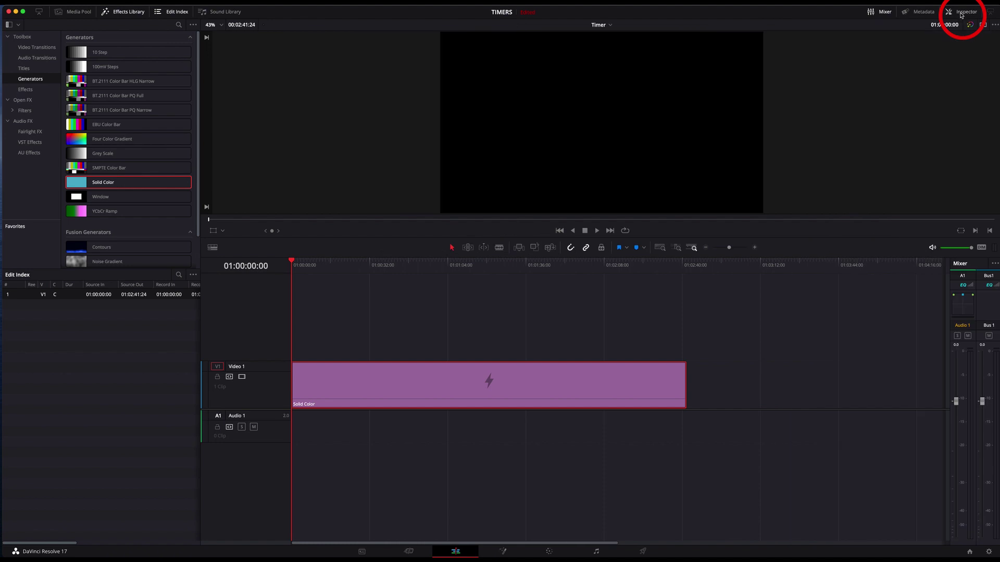
left_click(963, 14)
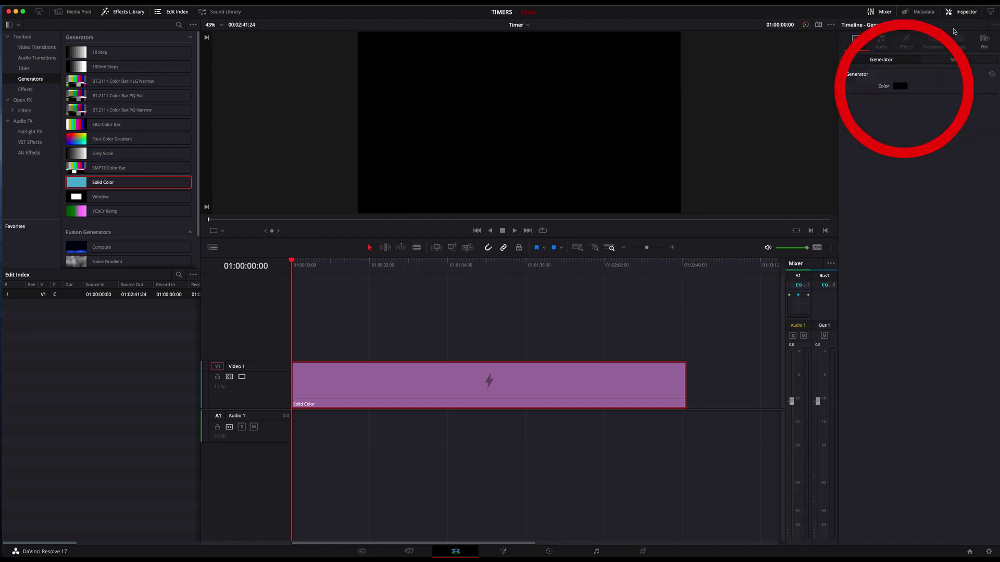
left_click(900, 87)
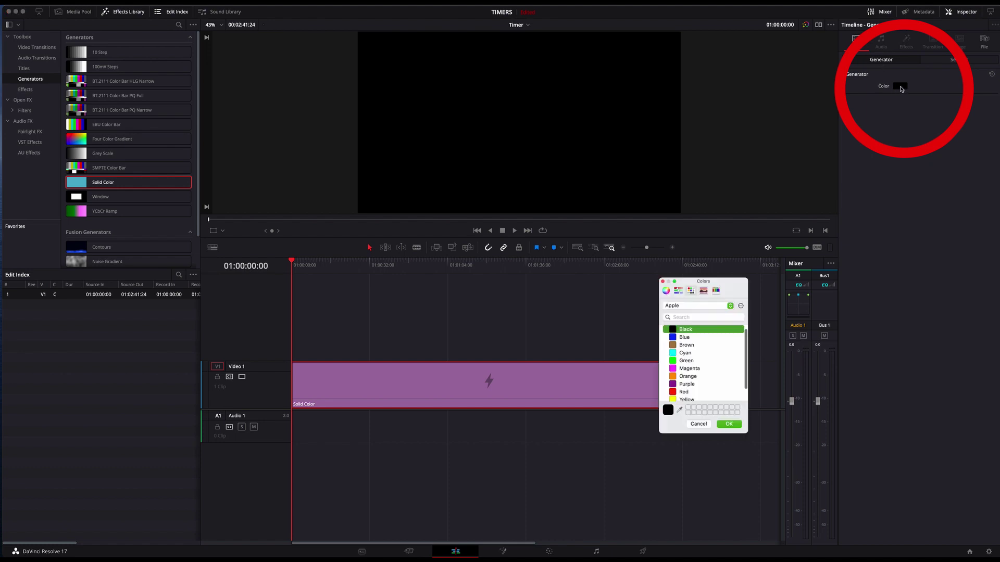
left_click(677, 360)
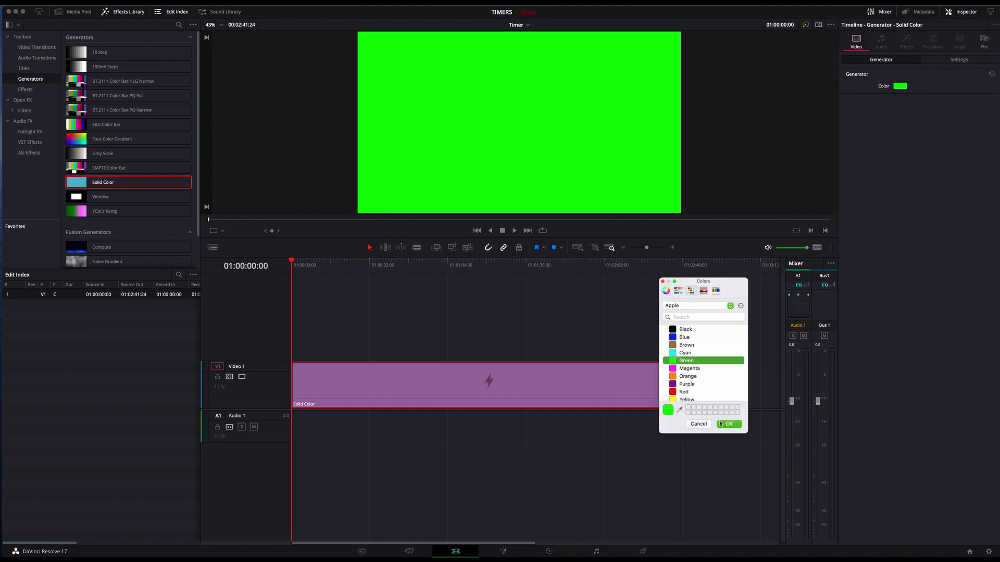
left_click(729, 424)
left_click_drag(534, 238, 535, 330)
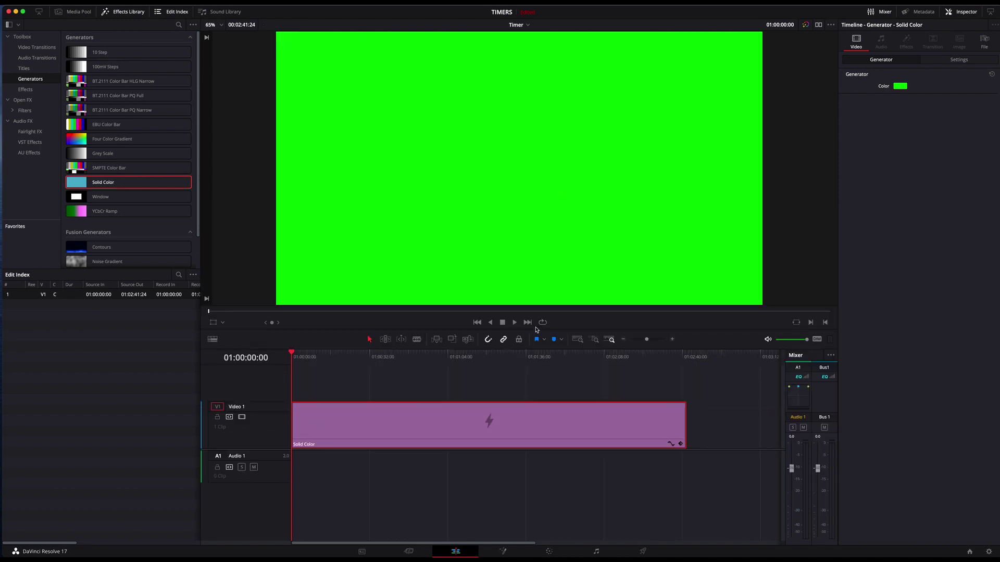
Step: Place a Text+ title reading 'Custom Title' on the track above the green clip
left_click_drag(536, 333, 536, 338)
left_click(24, 68)
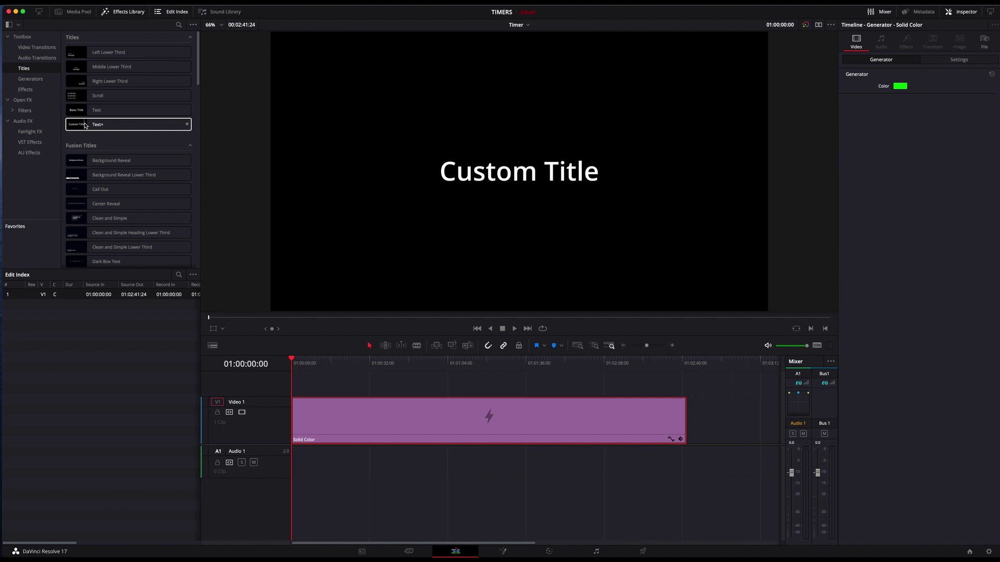
left_click_drag(80, 126, 687, 388)
Step: Switch the Text+ title's text to TimeCode from the Inspector text field's context menu
left_click(530, 387)
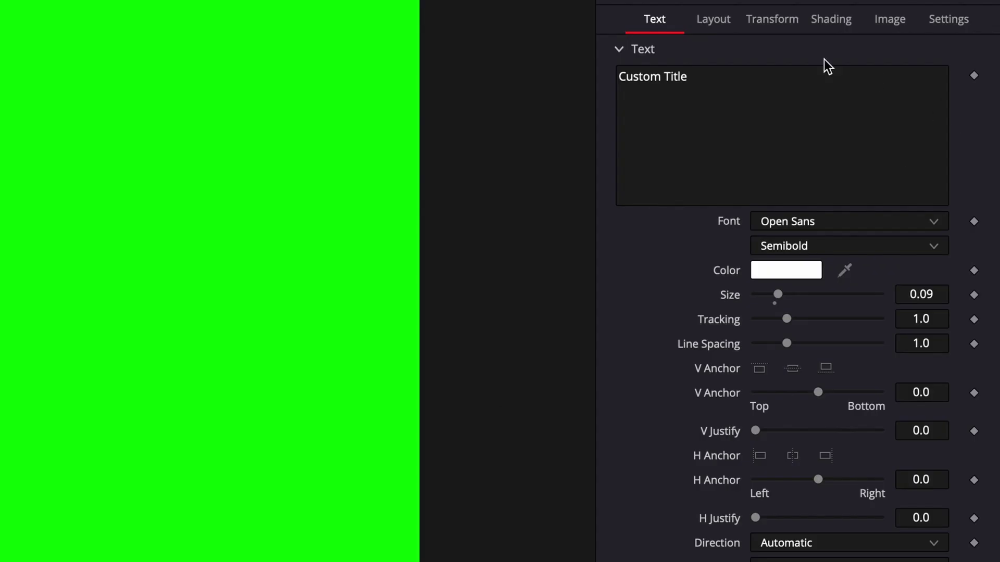
right_click(678, 82)
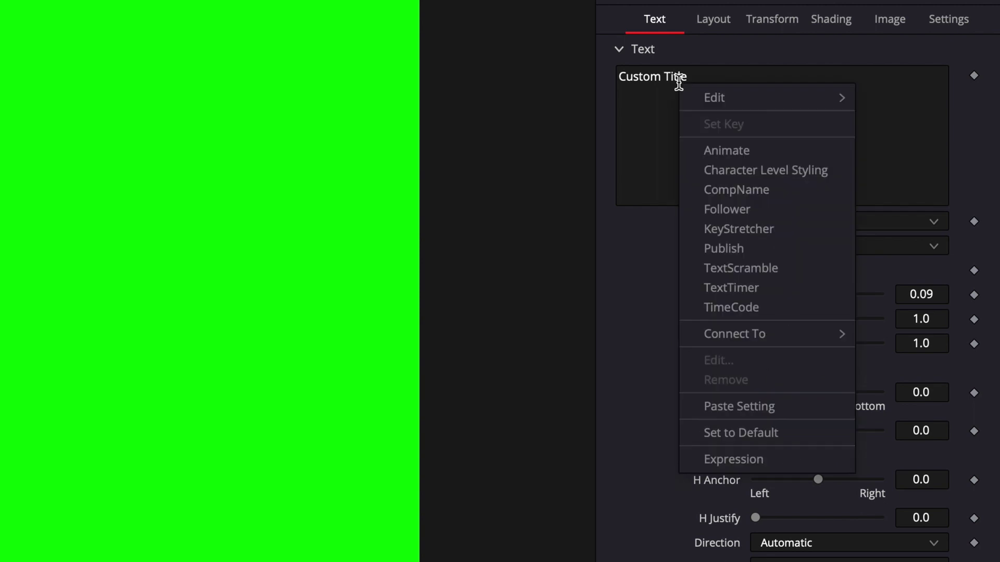
left_click(752, 302)
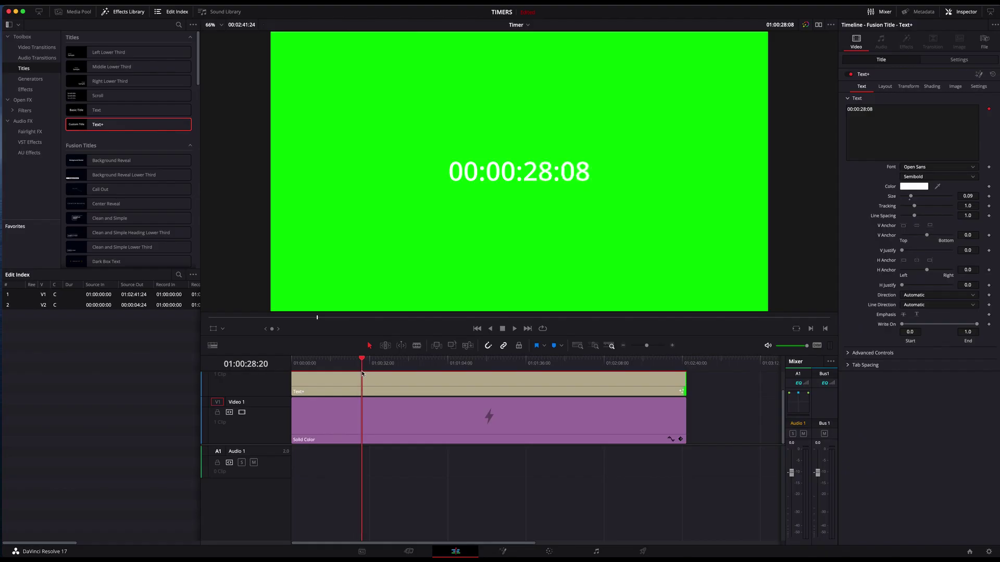
Step: Confirm the timer counts up, then stretch the Text+ and Solid Color clips to about 5:00
left_click_drag(362, 373, 320, 372)
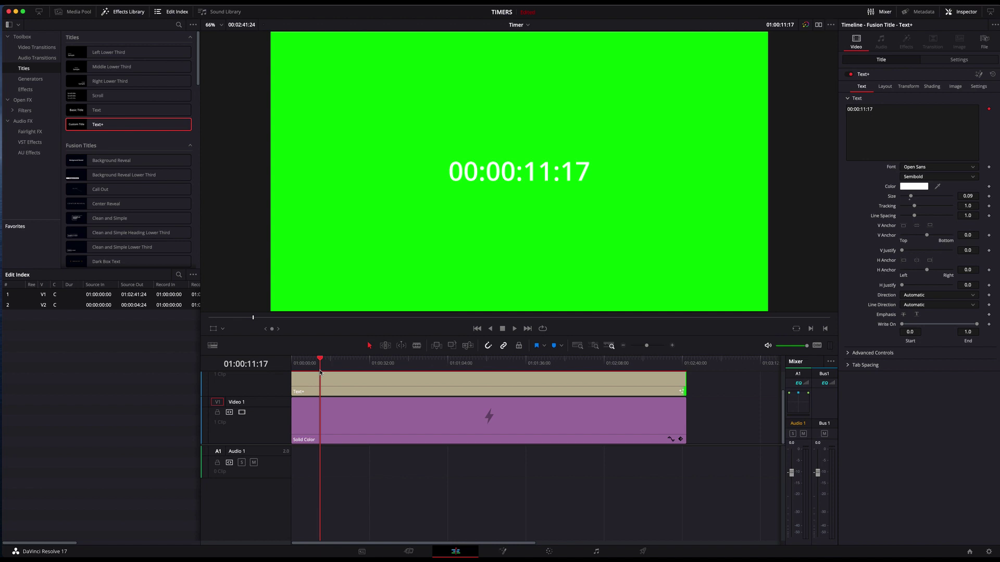
left_click_drag(320, 372, 560, 383)
scroll(339, 410, "down", 5)
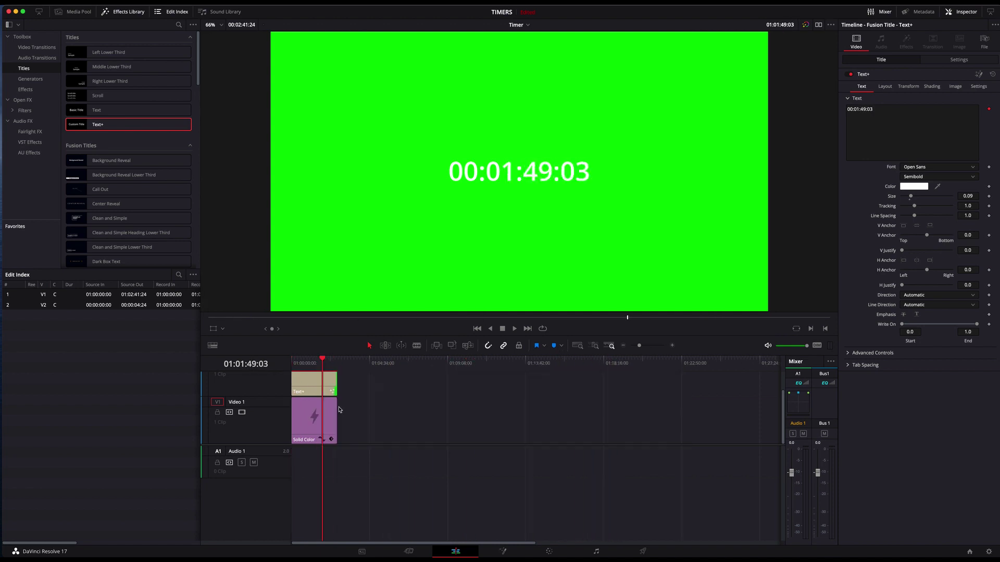
left_click_drag(336, 386, 600, 384)
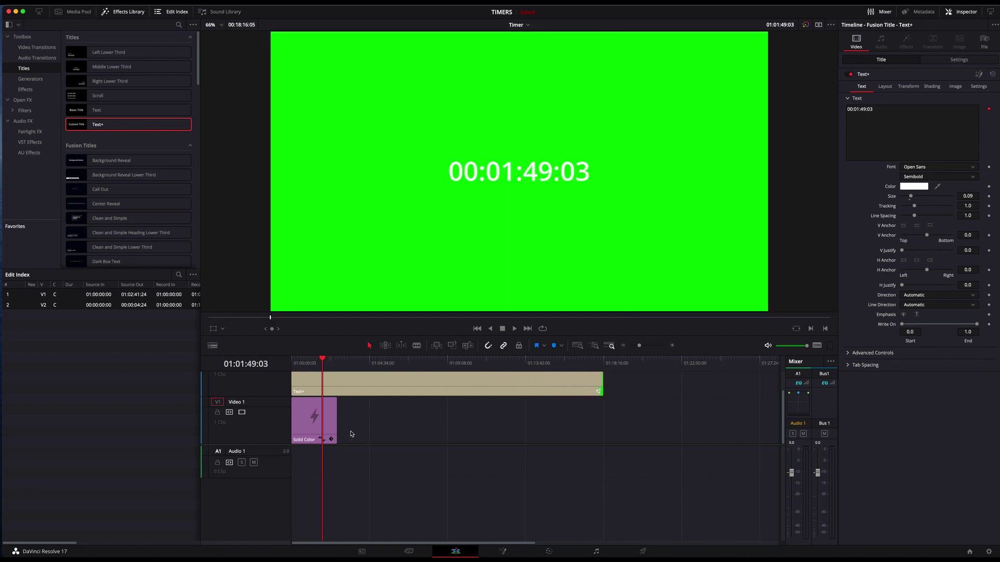
left_click_drag(335, 419, 598, 422)
left_click_drag(640, 346, 629, 348)
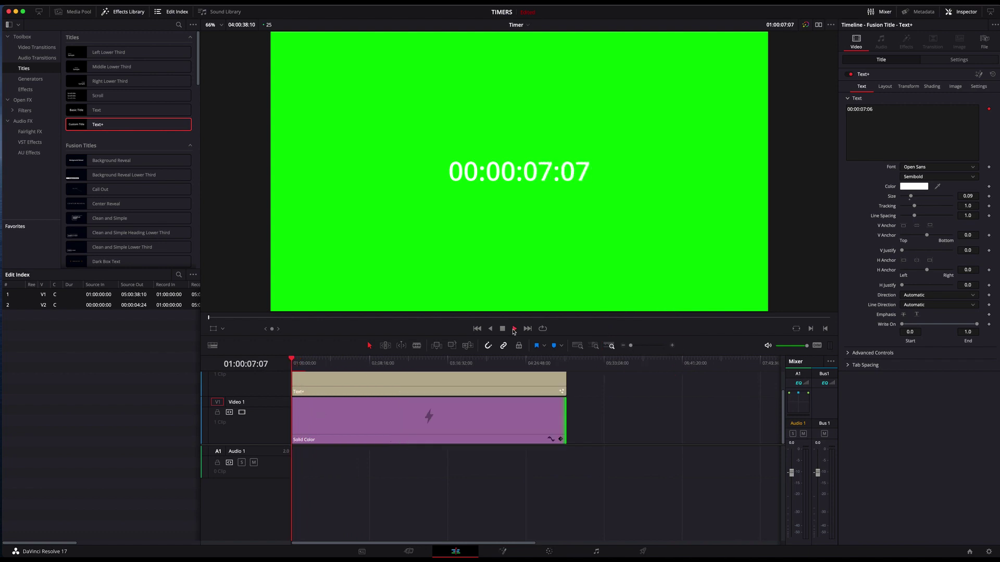
Step: Set Write On Start to 0.156 and End to 0.6 for a minutes:seconds readout
left_click(514, 328)
mouse_move(901, 324)
left_mouse_down()
mouse_move(946, 324)
mouse_move(898, 325)
left_mouse_up()
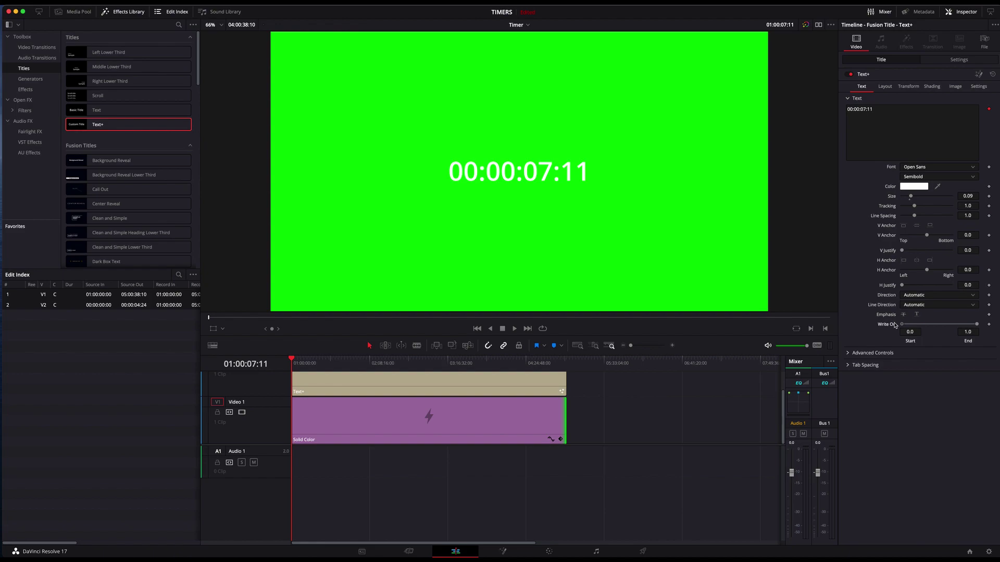
left_click_drag(901, 325, 905, 325)
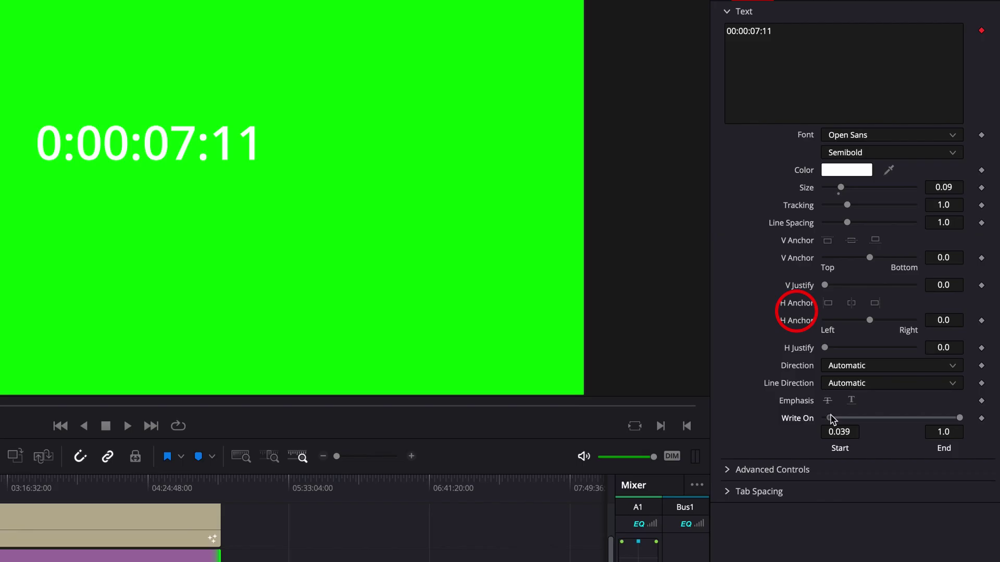
mouse_move(831, 417)
left_mouse_down()
mouse_move(816, 418)
mouse_move(844, 418)
left_mouse_up()
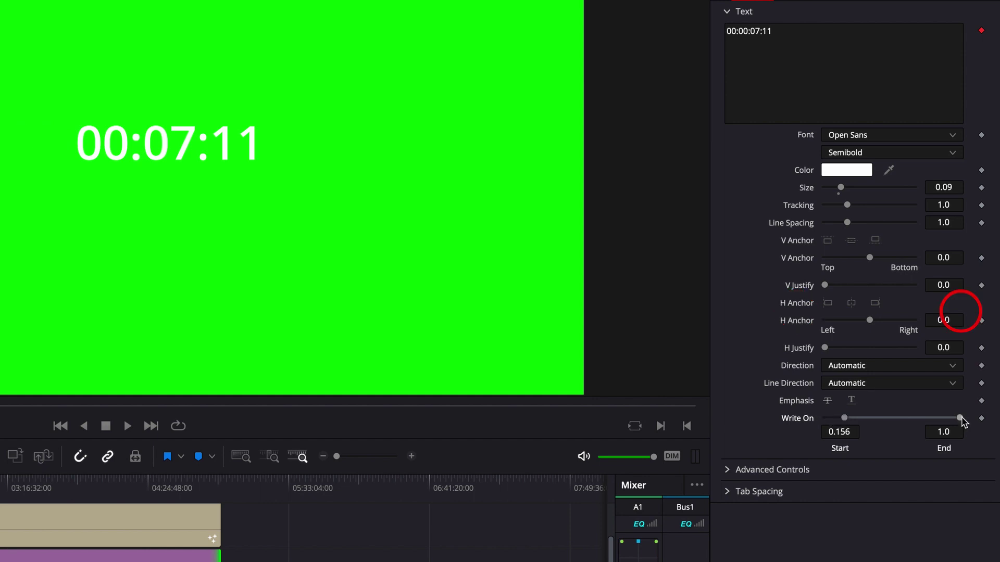
left_click_drag(959, 419, 913, 419)
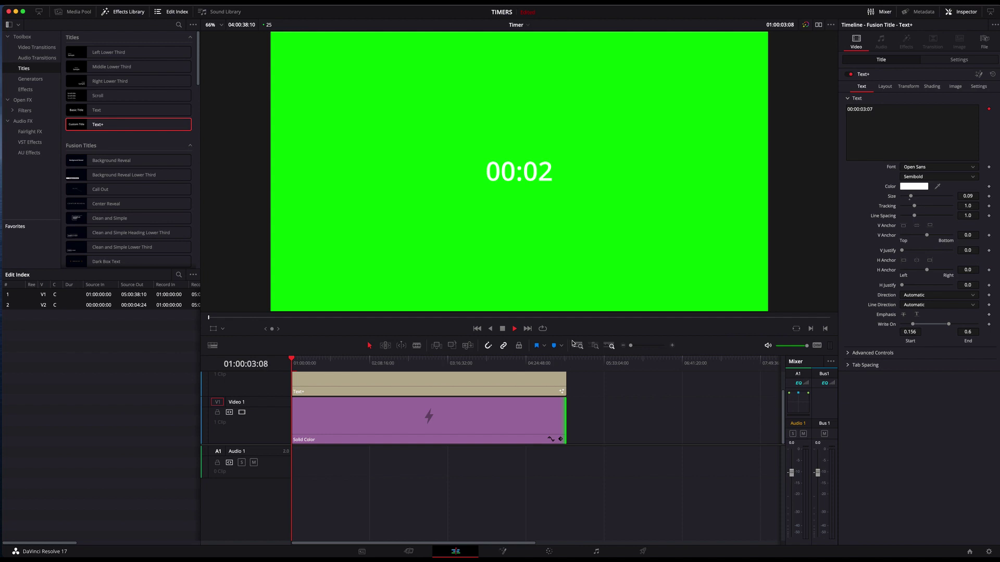
Step: Stop playback, return to the start, and give the timer the red alarm clock font
key("space")
key("Home")
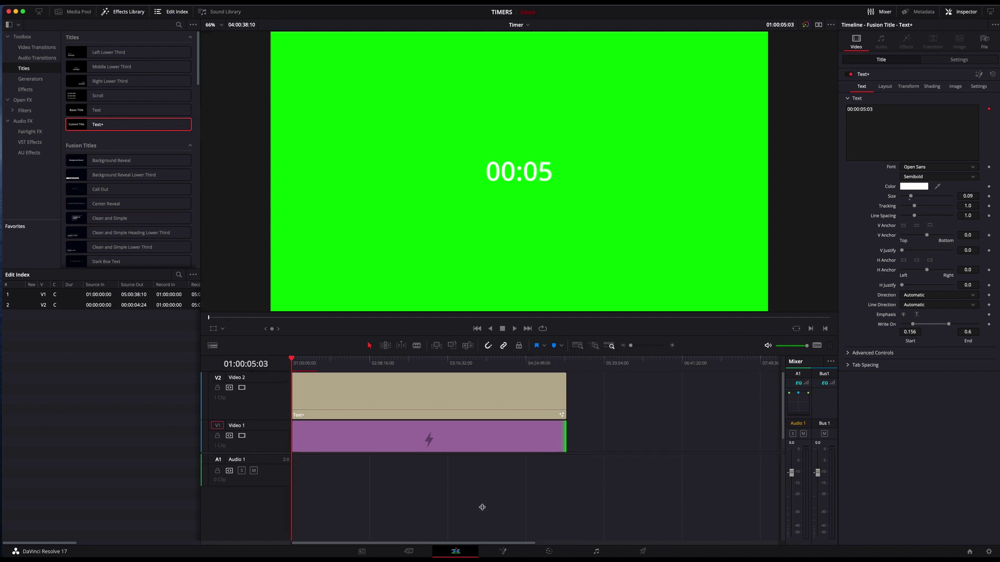
scroll(482, 507, "down", 3)
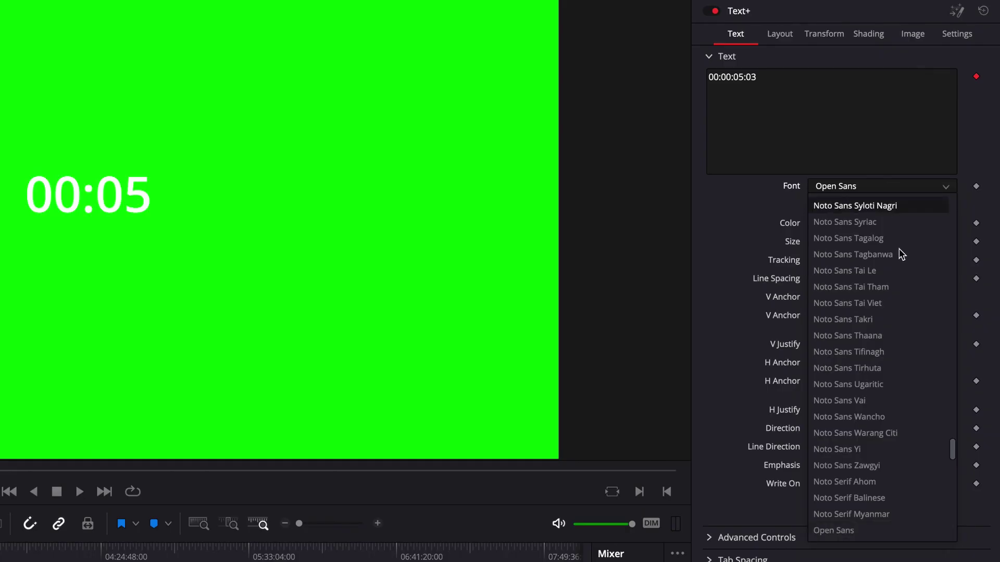
scroll(898, 249, "up", 10)
scroll(932, 321, "up", 10)
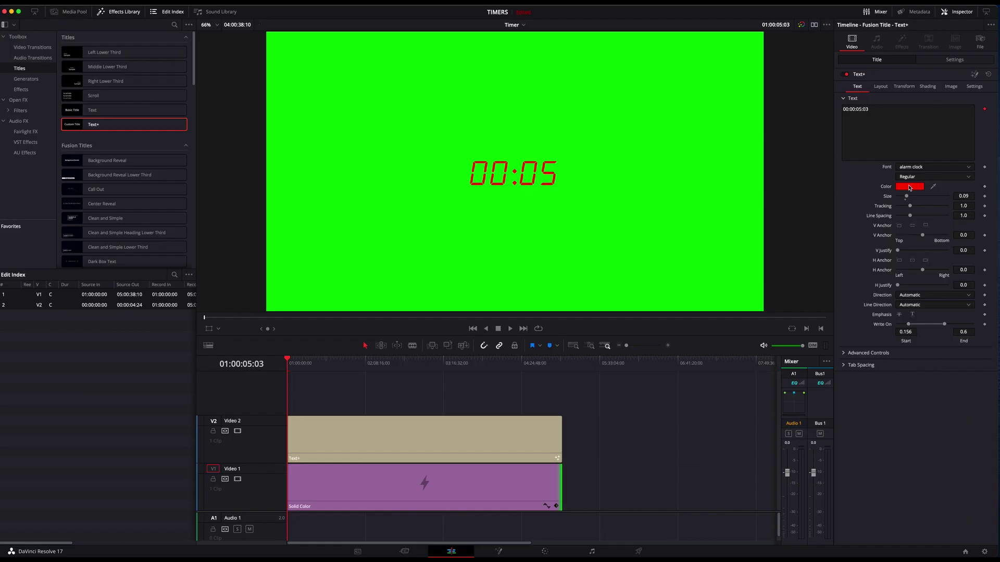
Step: Change the timer text colour to White
left_click(909, 187)
left_click(673, 395)
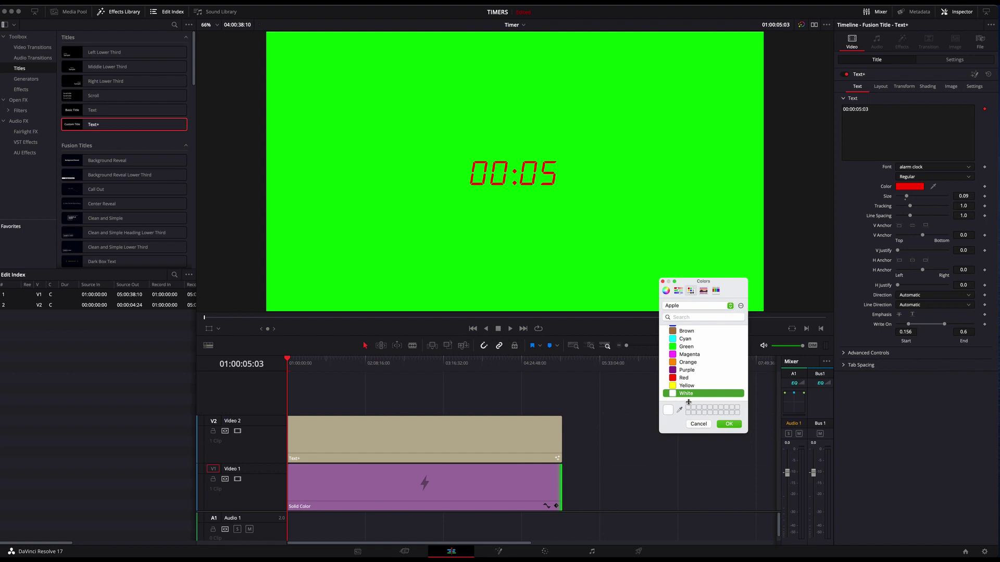
left_click(730, 424)
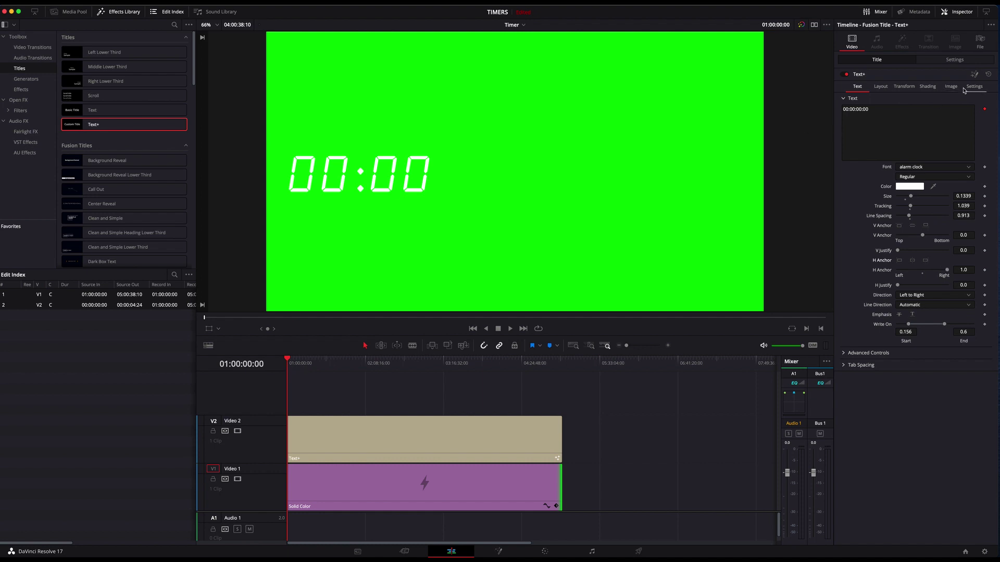
Step: Move the timer up and to the right in the frame using the transform settings
left_click(955, 60)
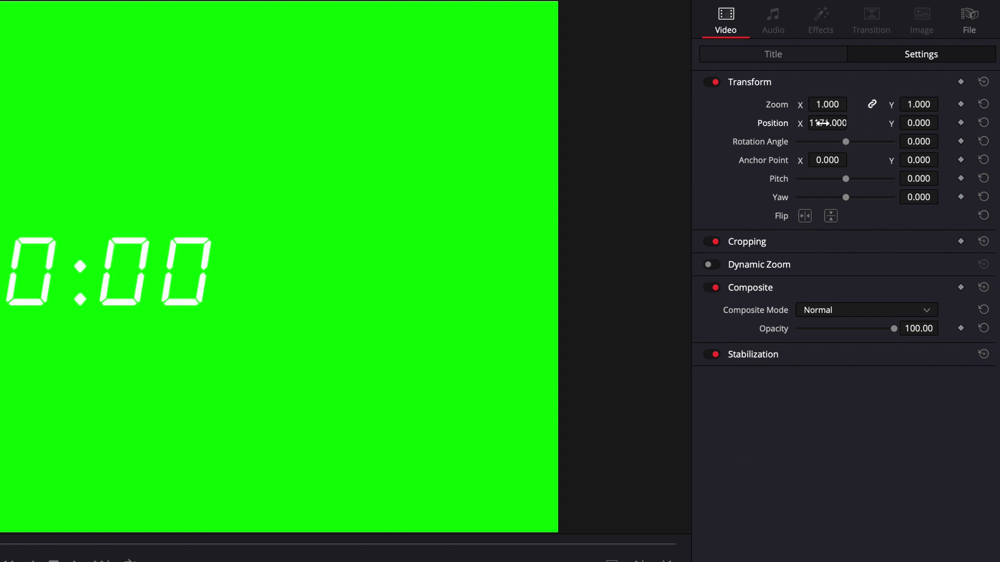
mouse_move(918, 123)
left_mouse_down()
mouse_move(943, 122)
mouse_move(920, 124)
left_mouse_up()
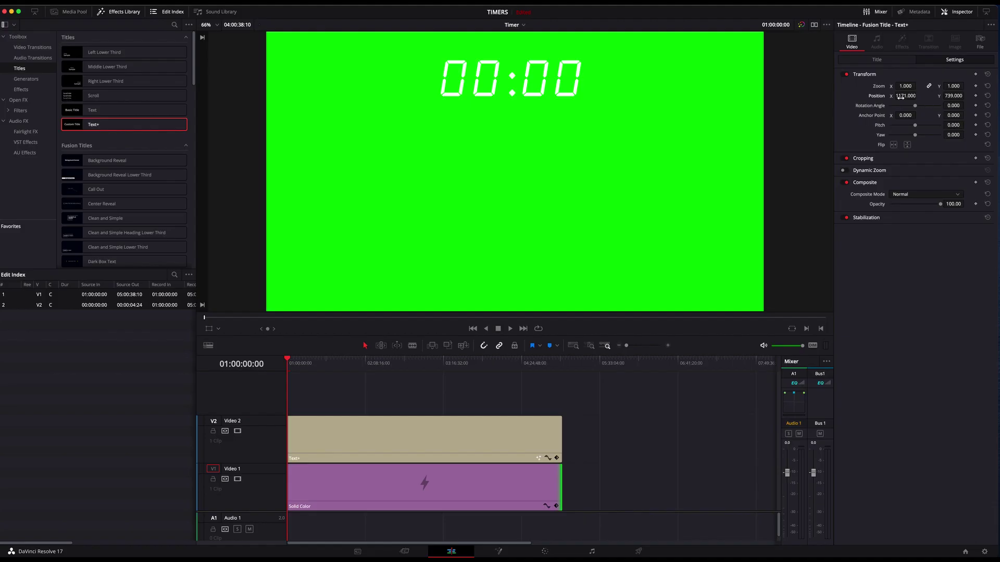
left_click_drag(819, 124, 851, 123)
left_click_drag(906, 96, 913, 95)
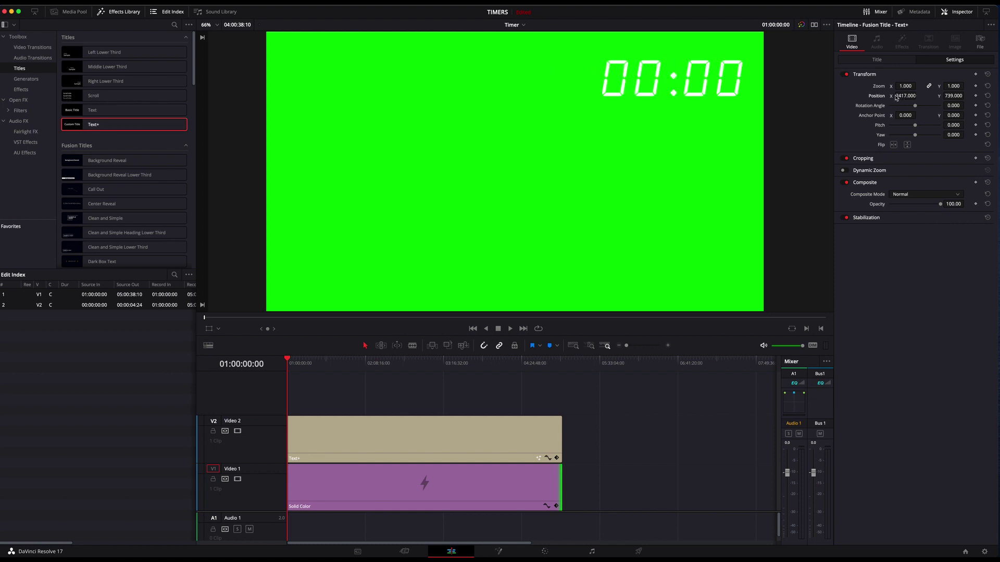
Step: Shrink the timer to size 0.1024 at 2129, 739, and add a Solid Color on Video 3
left_click(877, 59)
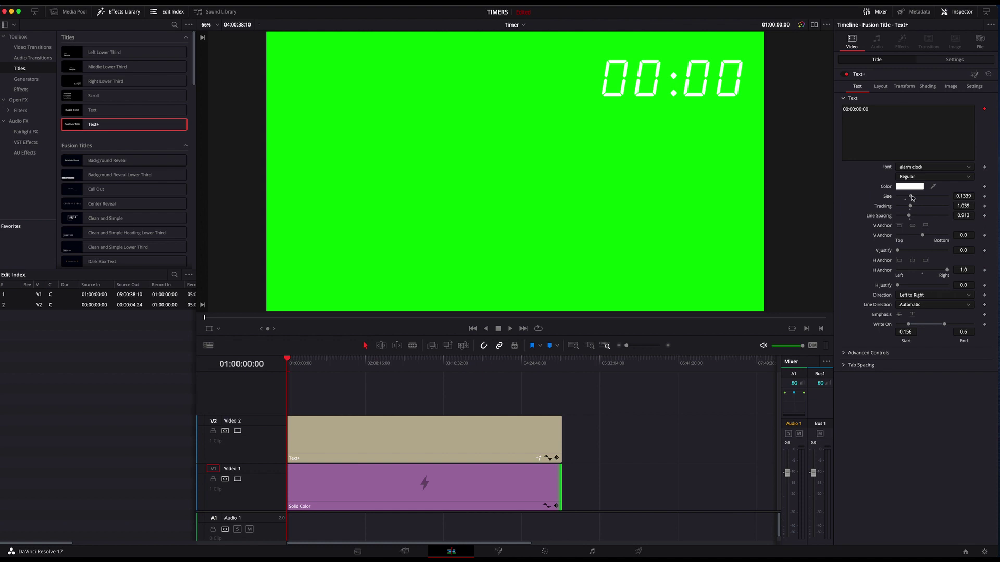
left_click_drag(912, 198, 908, 198)
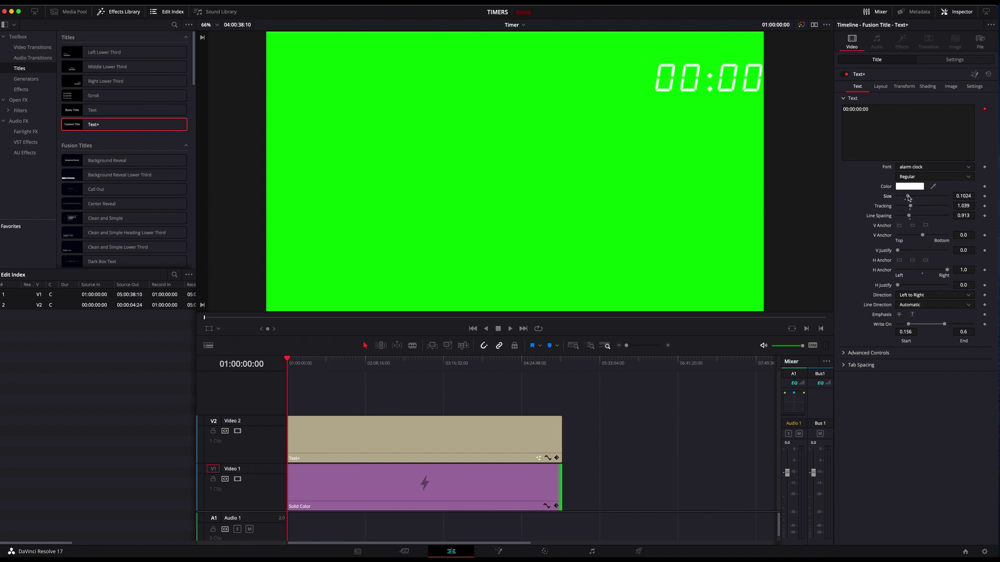
left_click(958, 60)
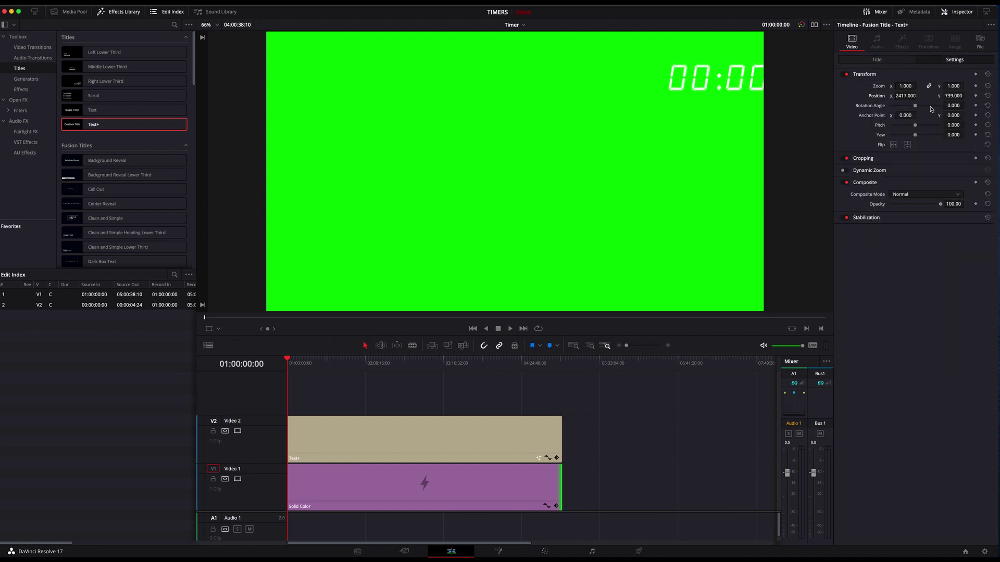
left_click_drag(909, 96, 880, 96)
left_click(24, 80)
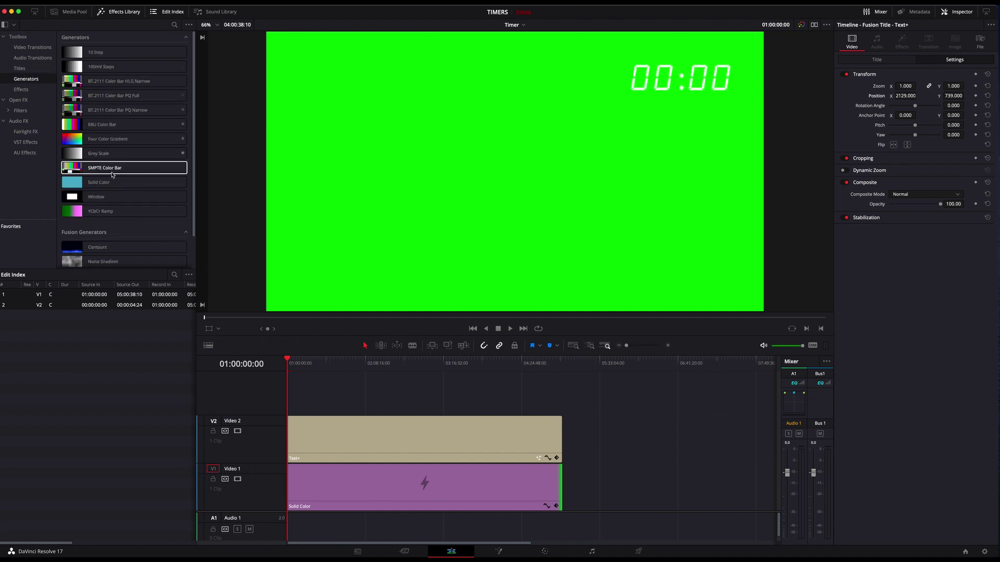
left_click_drag(99, 183, 601, 381)
Step: Extend the new V3 Solid Color clip back to the timeline start
scroll(601, 381, "right", 10)
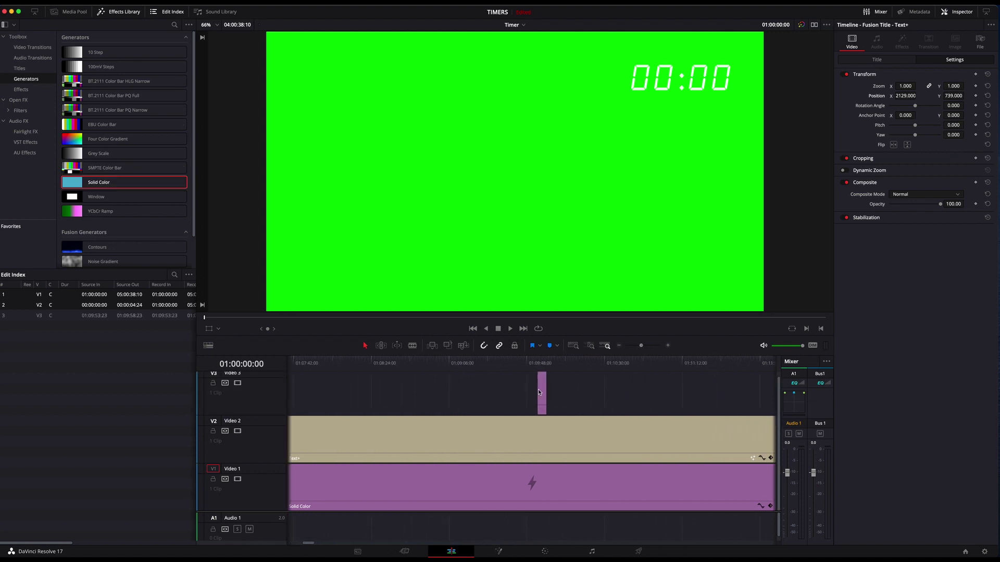
left_click_drag(538, 391, 407, 384)
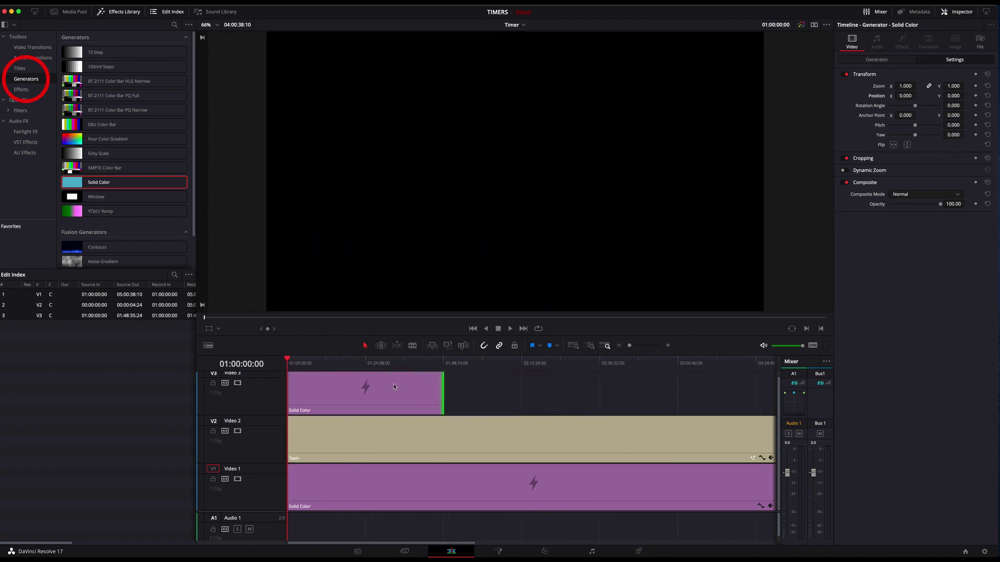
left_click(375, 386)
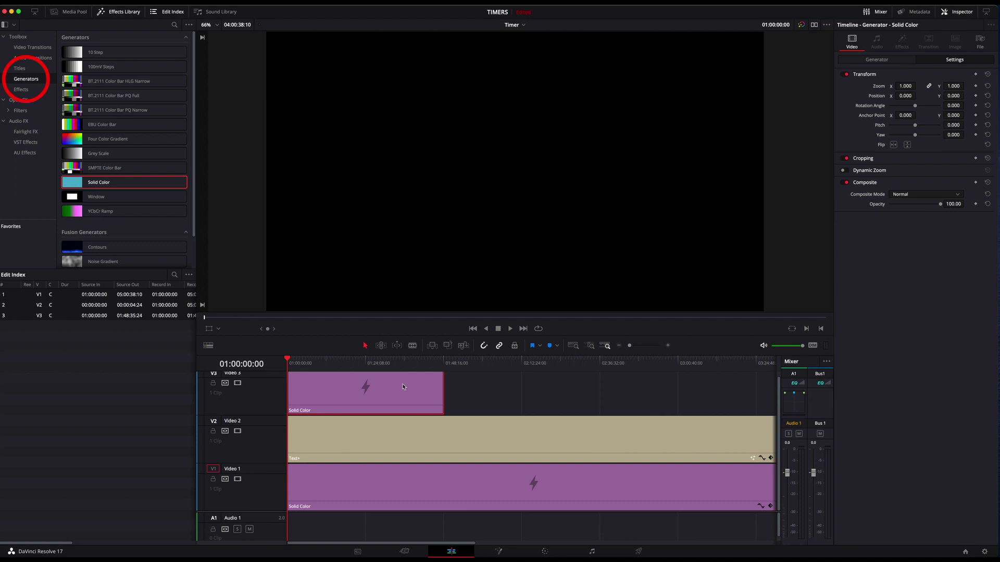
left_click_drag(629, 346, 626, 346)
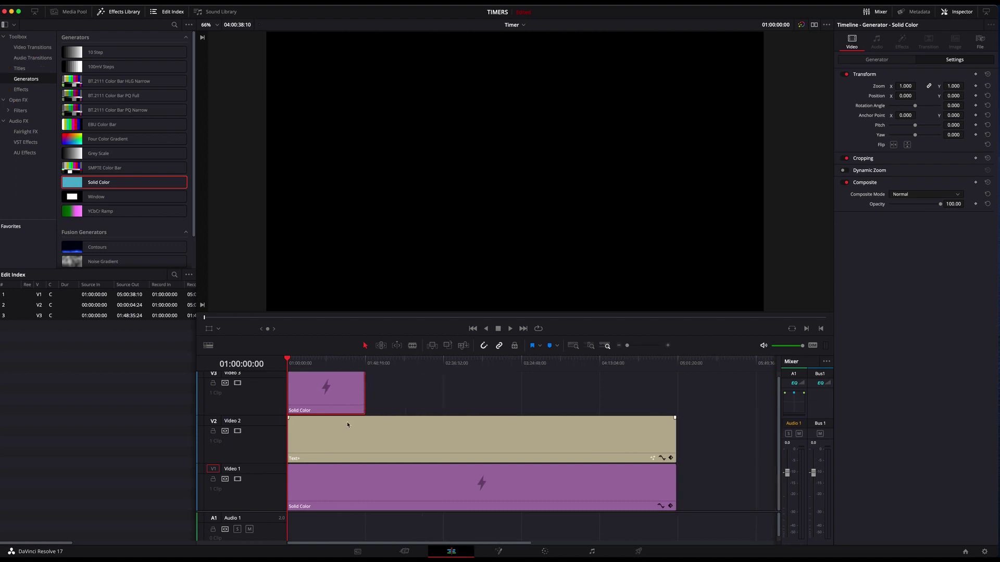
Step: Move Text+ to Video 3 and the solid to Video 2, stretched to match Text+
left_click_drag(346, 424, 425, 393)
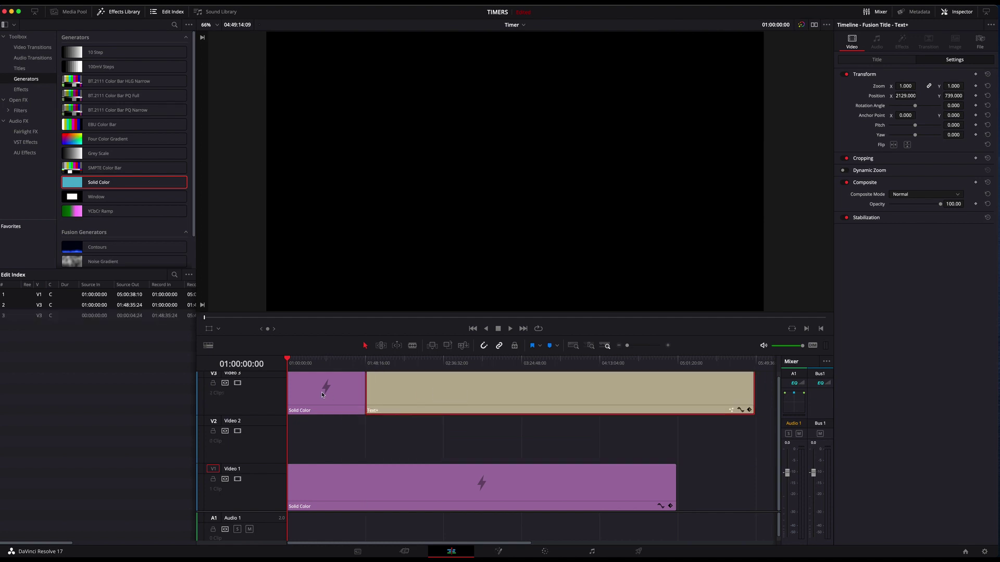
left_click_drag(322, 395, 323, 436)
left_click_drag(423, 391, 339, 394)
left_click_drag(364, 433, 655, 440)
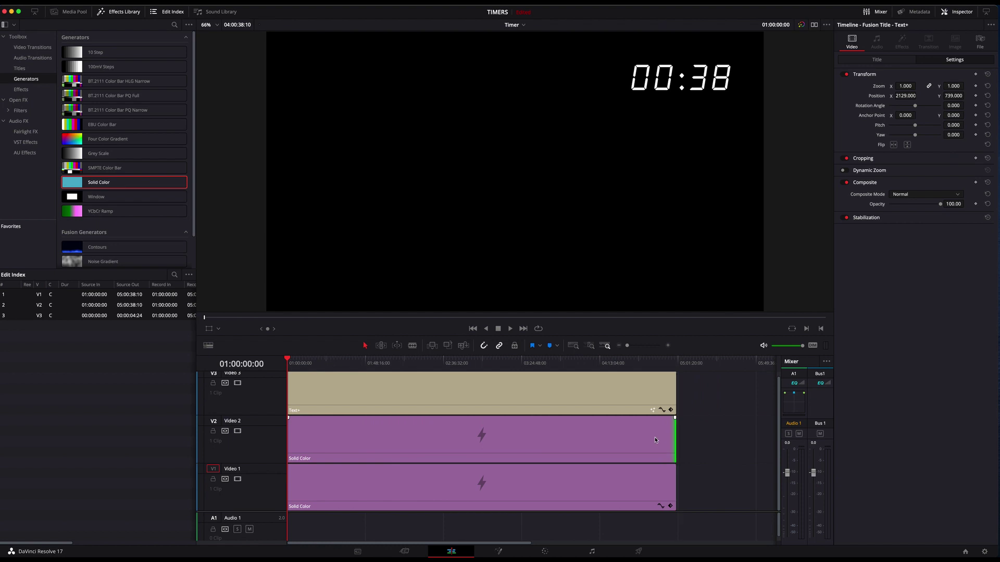
left_click(563, 426)
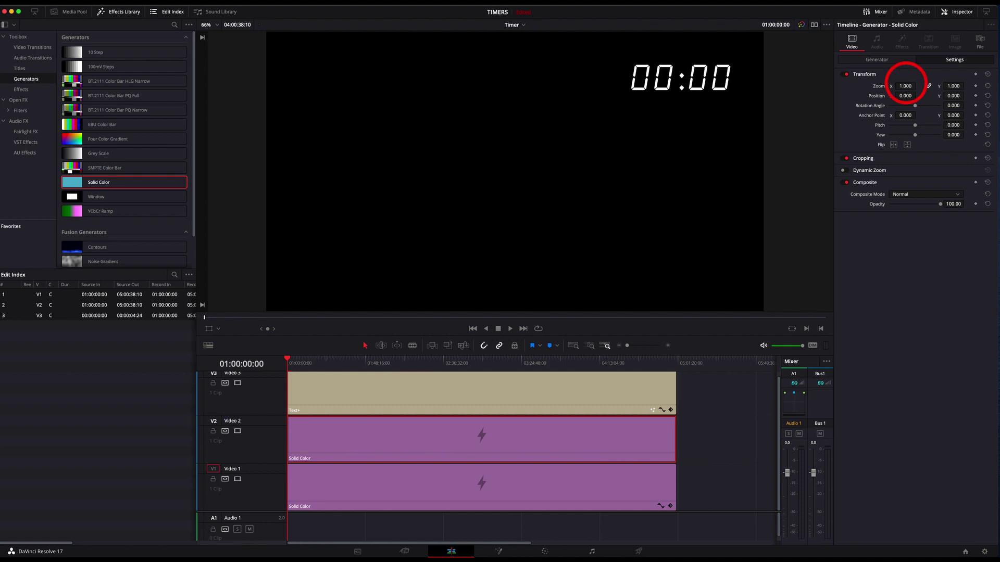
Step: Shrink the black solid to a 0.24 × 0.15 box and position it behind the timer digits
left_click_drag(906, 86, 930, 86)
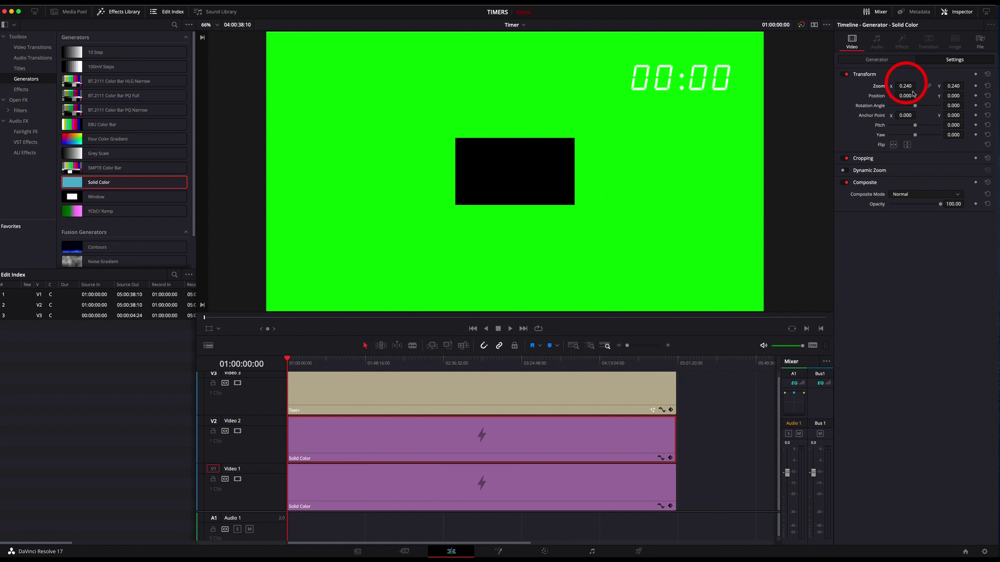
type("0.14")
key("Return")
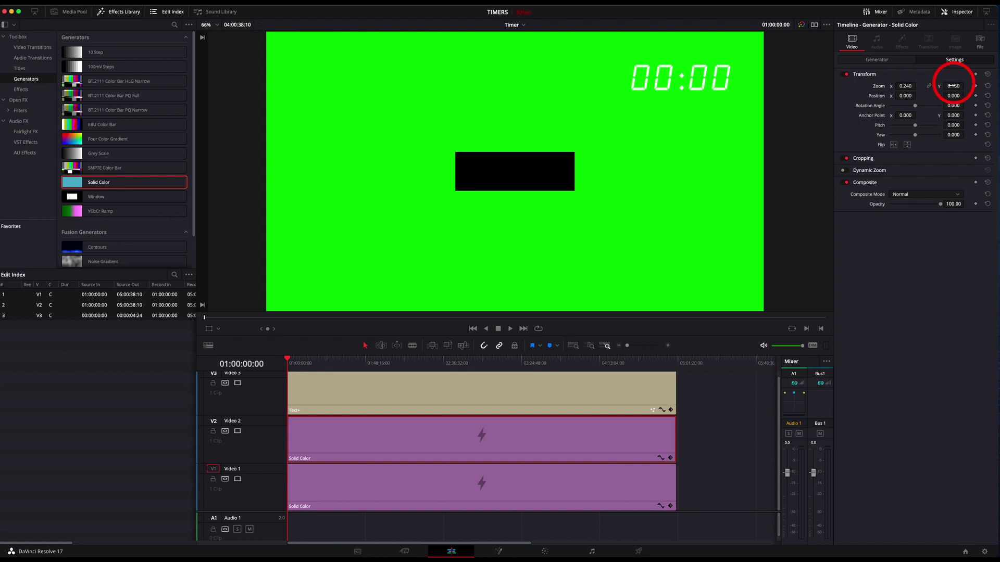
left_click_drag(904, 96, 899, 279)
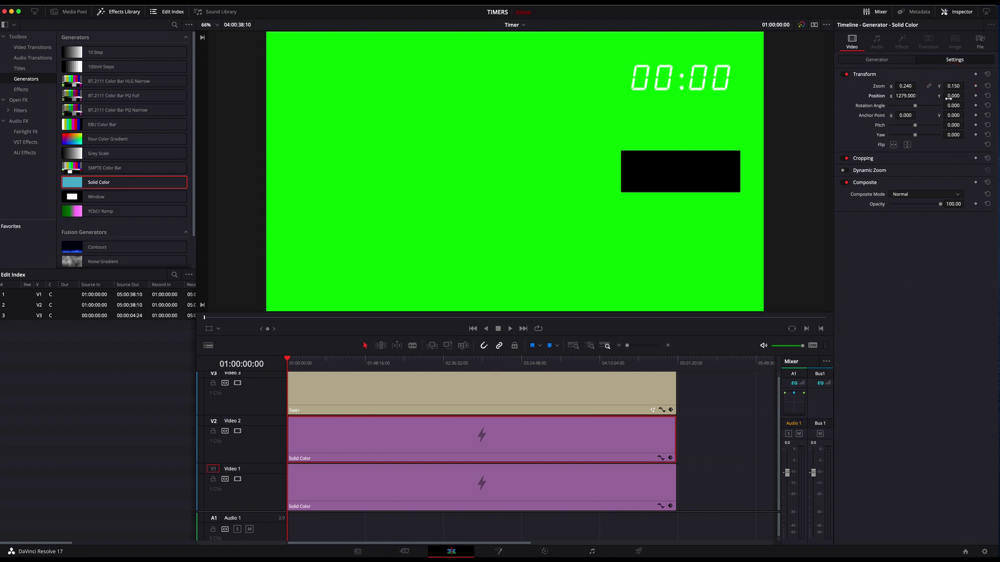
left_click_drag(952, 96, 966, 95)
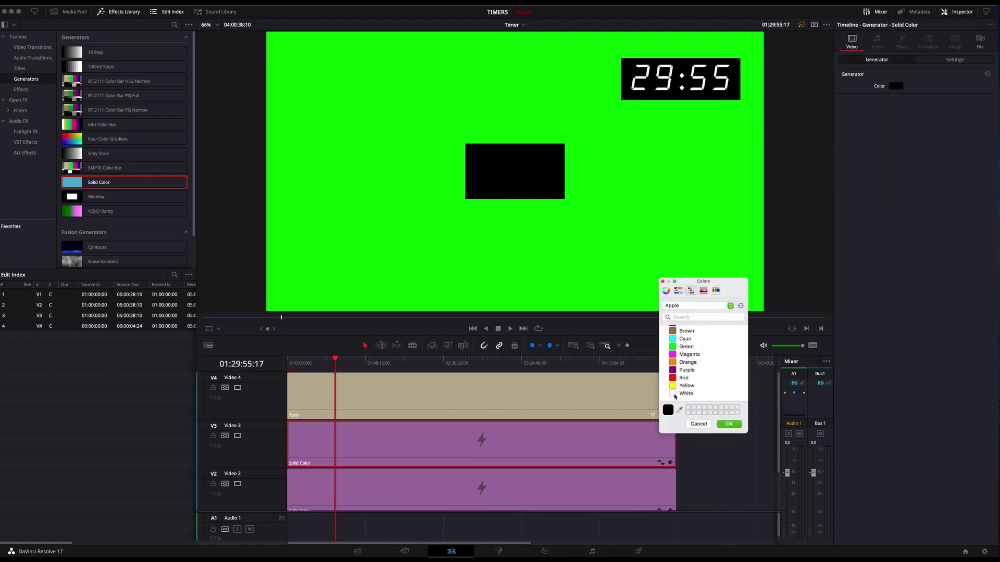
Step: Set the new solid's Generator Color to White
left_click(676, 394)
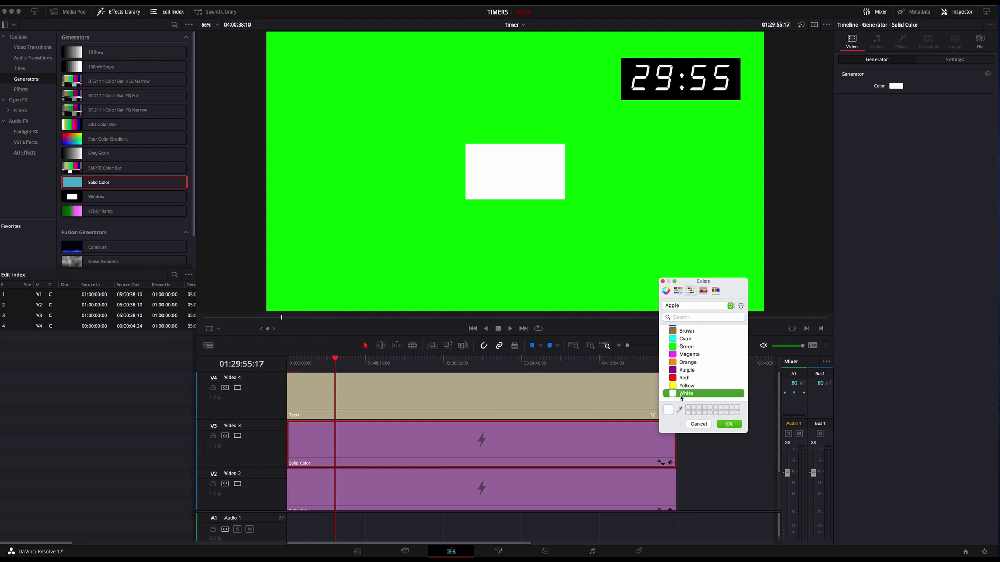
left_click(730, 425)
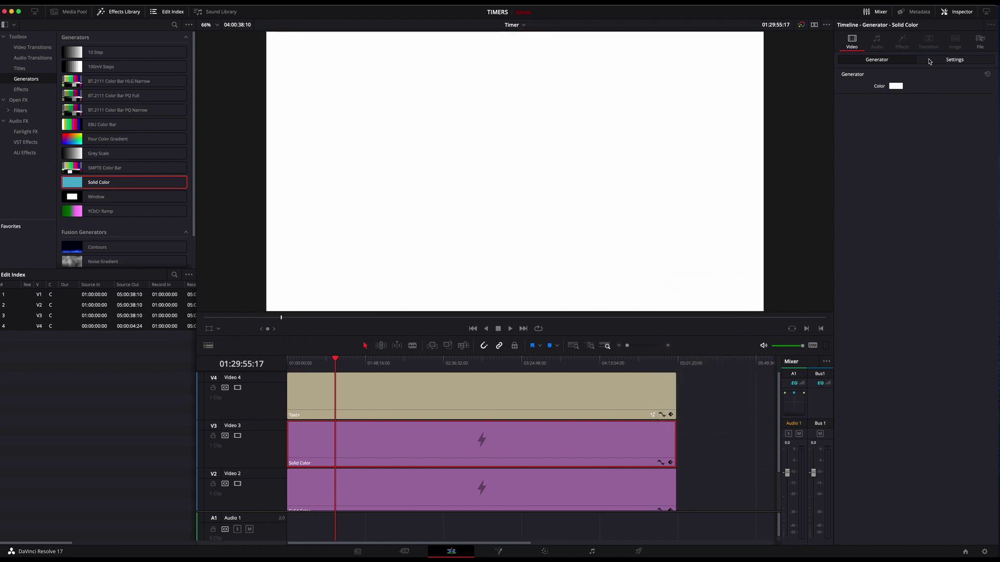
Step: Make the white solid a 0.23 × 0.07 strip at 1280/787 with opacity about 18.85
left_click(953, 60)
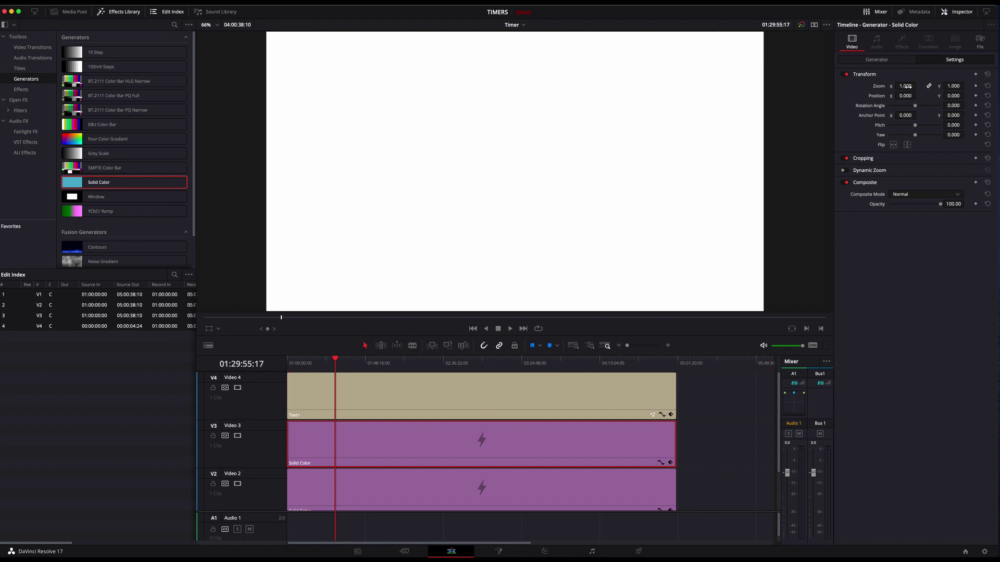
mouse_move(906, 86)
left_mouse_down()
mouse_move(859, 86)
mouse_move(922, 90)
left_mouse_up()
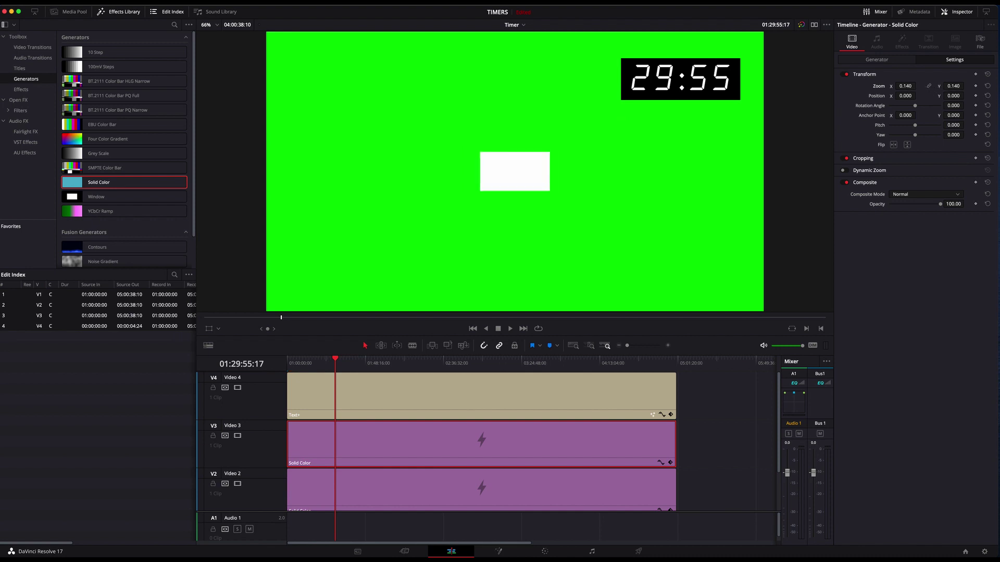
left_click_drag(953, 86, 913, 86)
mouse_move(906, 96)
left_mouse_down()
mouse_move(965, 95)
mouse_move(919, 85)
mouse_move(917, 95)
left_mouse_up()
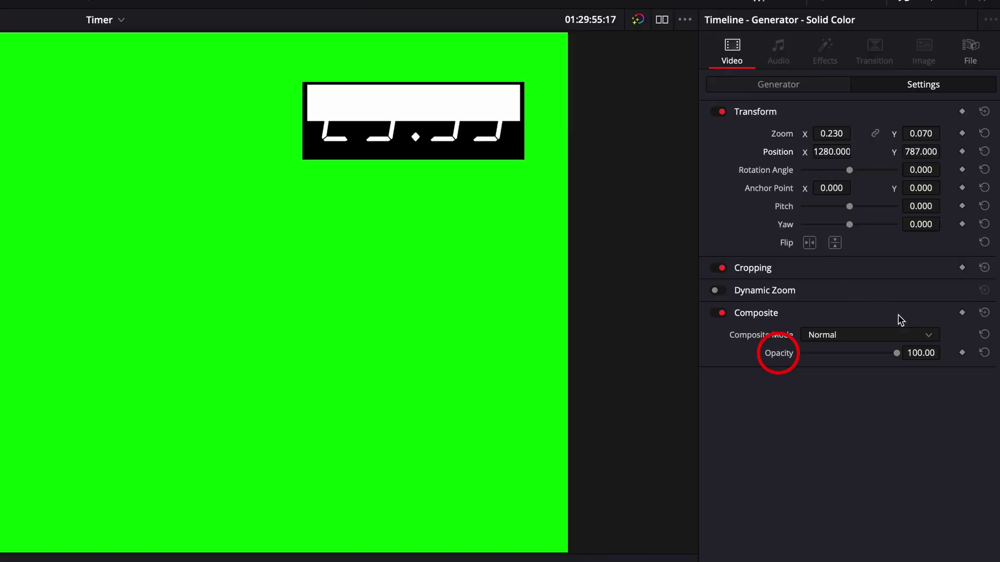
left_click_drag(896, 353, 822, 356)
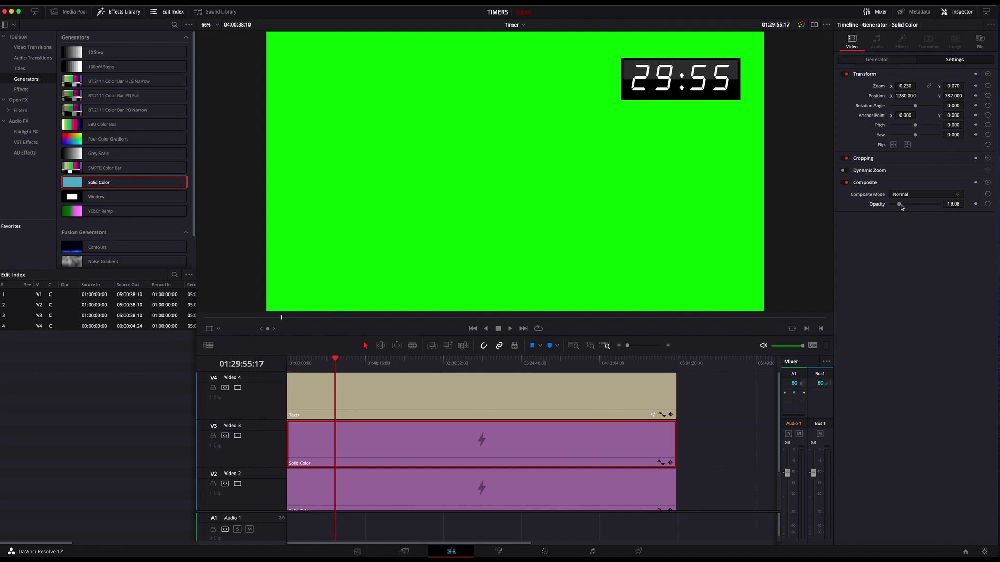
left_click_drag(901, 206, 900, 207)
Step: Select the timer text, white bar and black box and group them into compound clip 'timer'
key("super+minus")
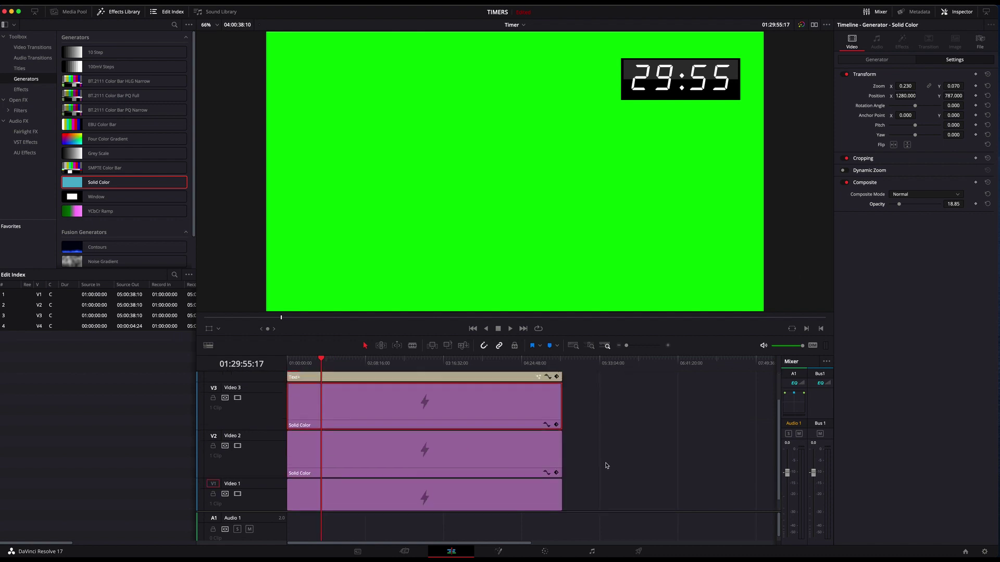
scroll(602, 464, "down", 3)
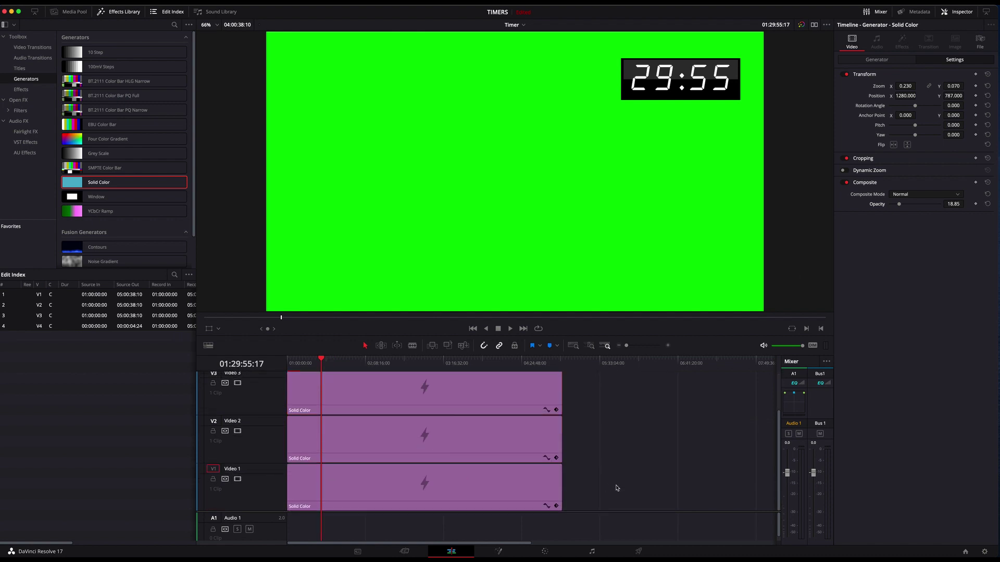
left_click_drag(631, 457, 512, 362)
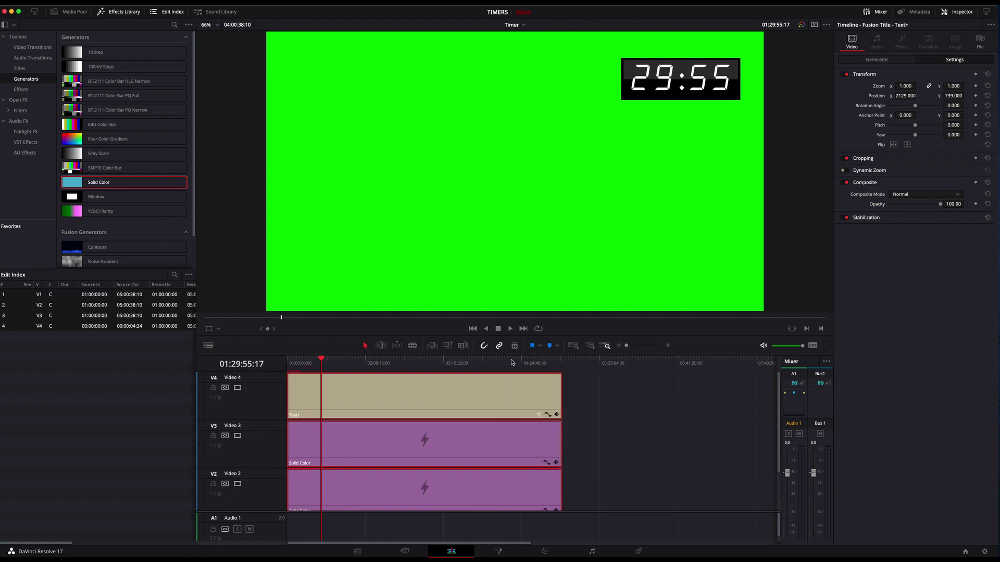
right_click(537, 402)
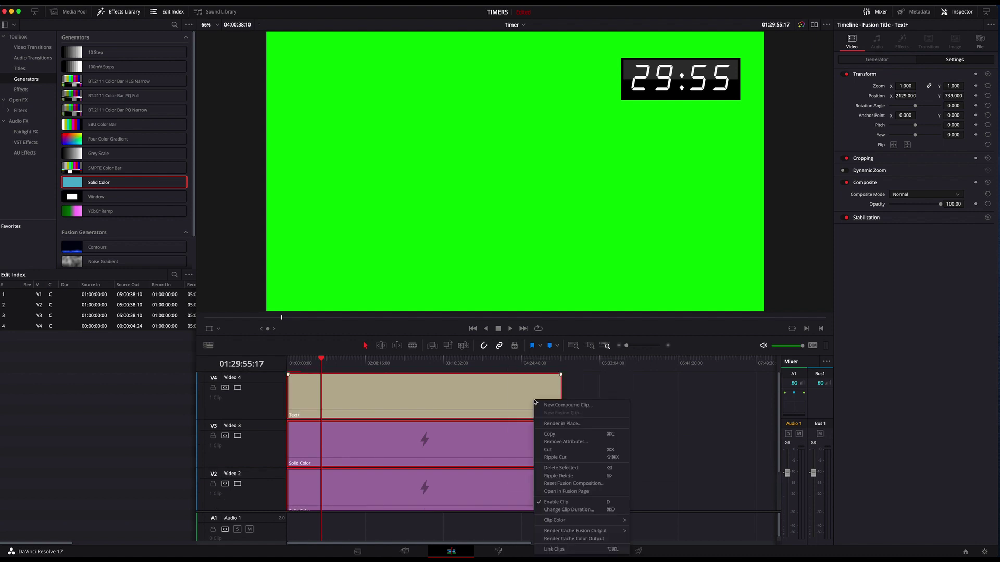
left_click(568, 405)
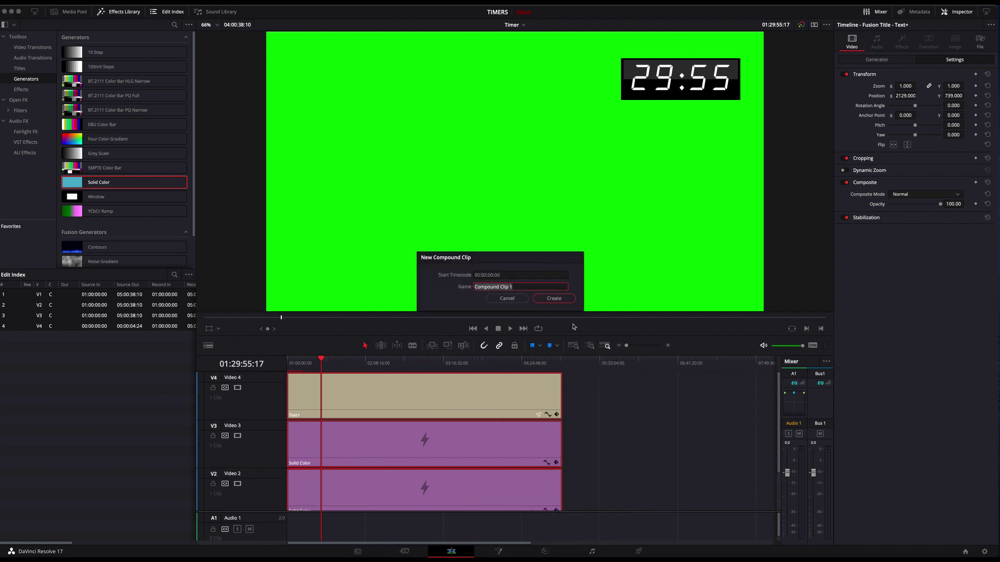
type("tiime")
key("BackSpace")
key("BackSpace")
key("BackSpace")
type("mer")
key("Return")
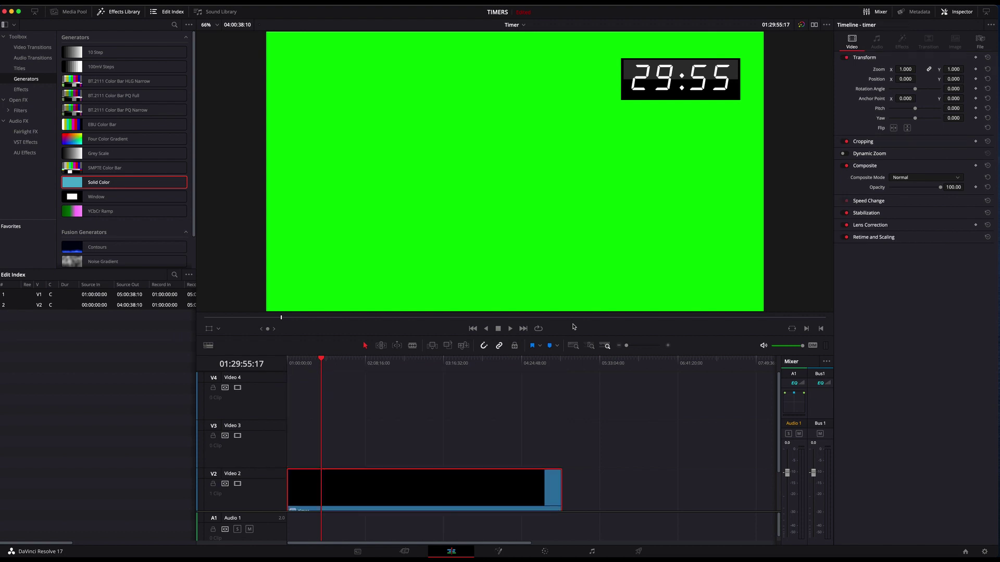
scroll(419, 486, "down", 3)
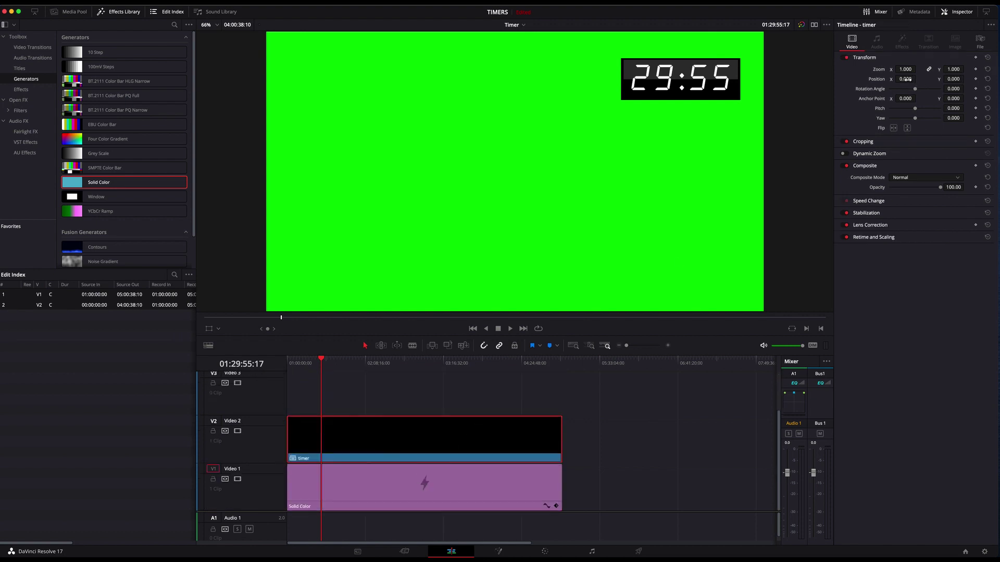
Step: Set the timer compound clip's Position X to -2540
mouse_move(907, 79)
left_mouse_down()
mouse_move(891, 79)
mouse_move(918, 79)
left_mouse_up()
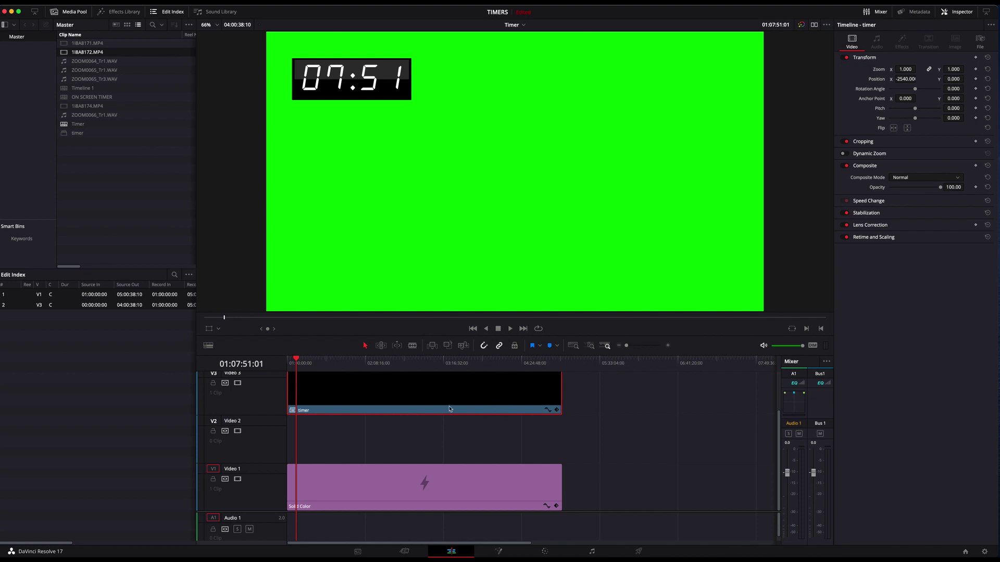
Step: Set the timer clip's speed to reverse at -100% with Change Clip Speed
scroll(451, 409, "up", 2)
right_click(458, 435)
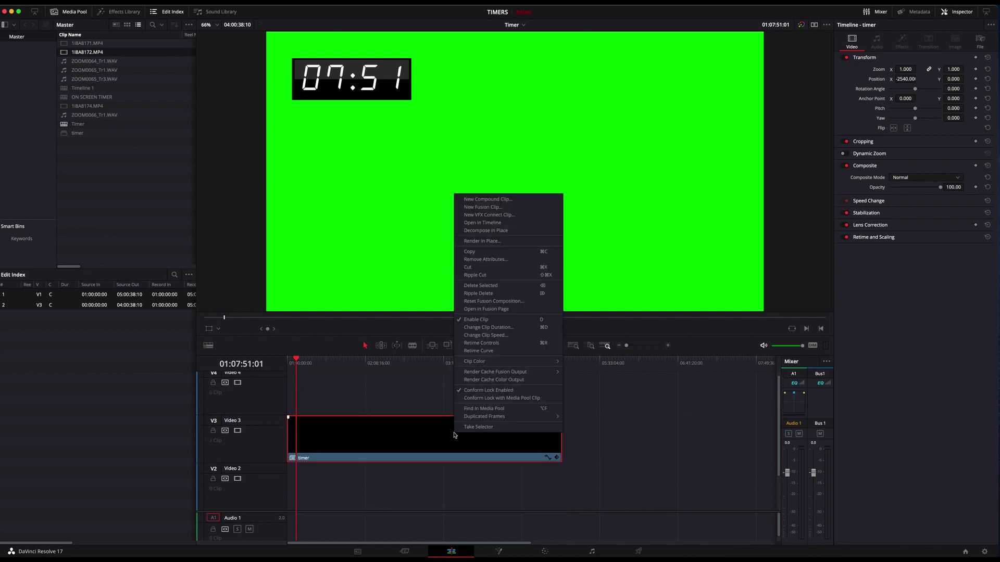
mouse_move(491, 364)
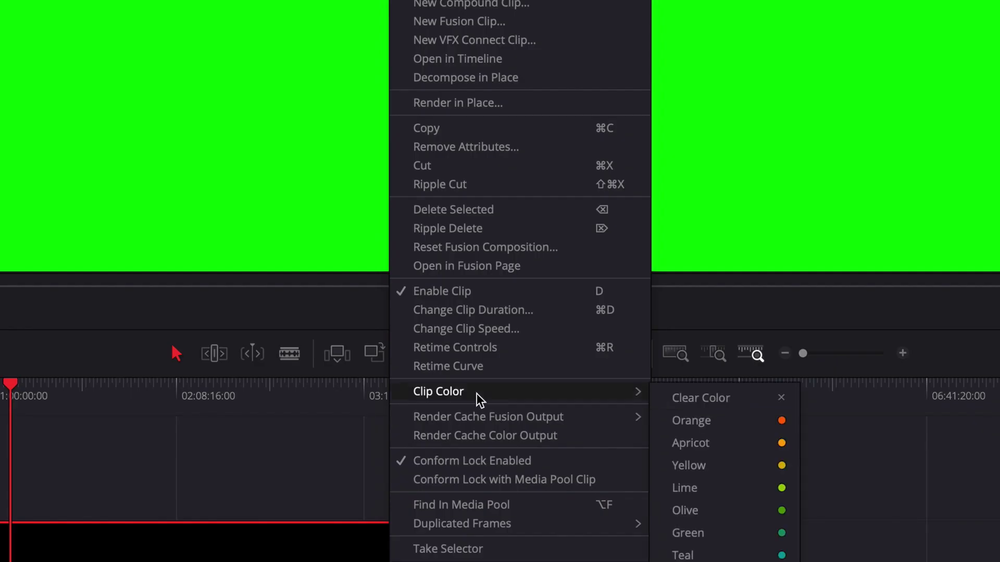
left_click(482, 328)
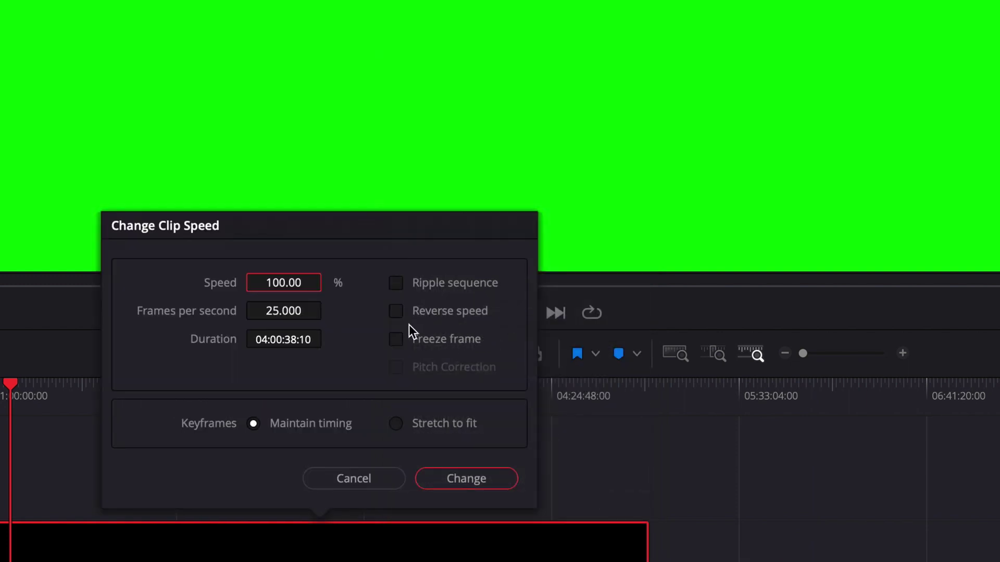
left_click(396, 312)
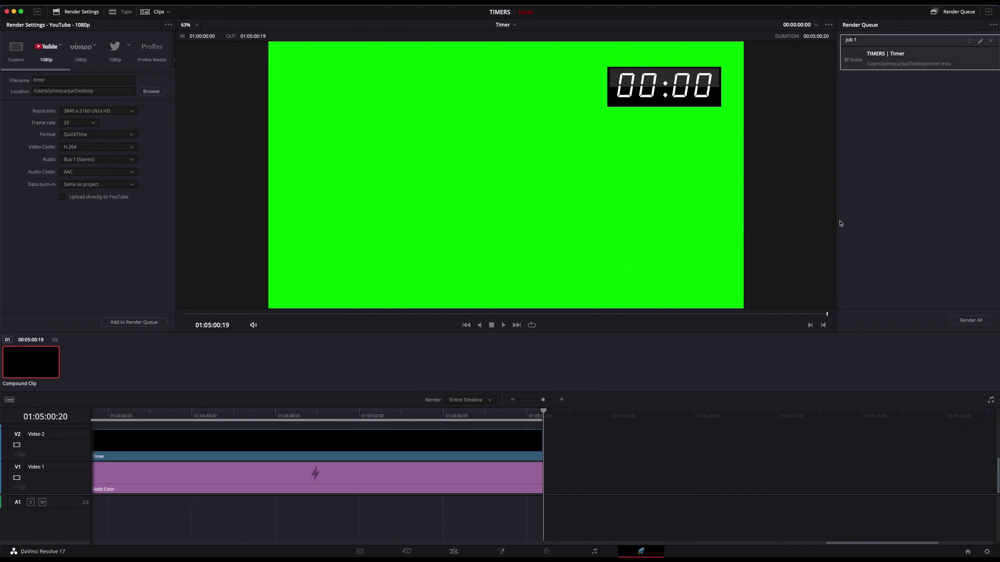
Step: Render the queued timer job to timer.mov on the Desktop
left_click(970, 321)
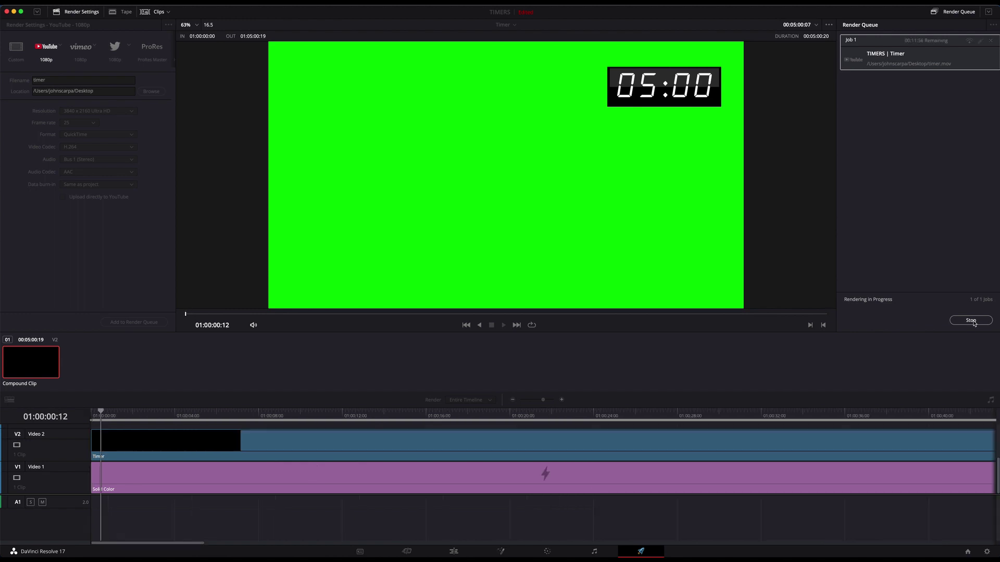